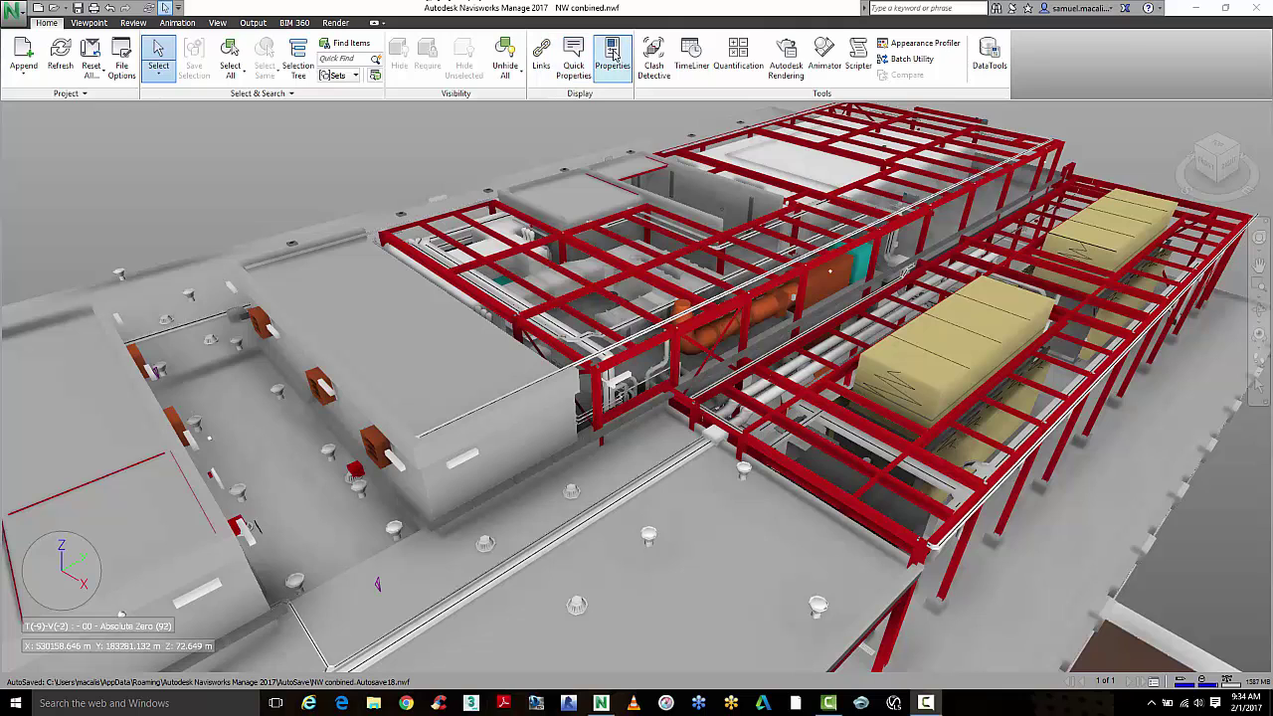
Step: Create a new clash test in Clash Detective and name it STR VS MEP
click(651, 61)
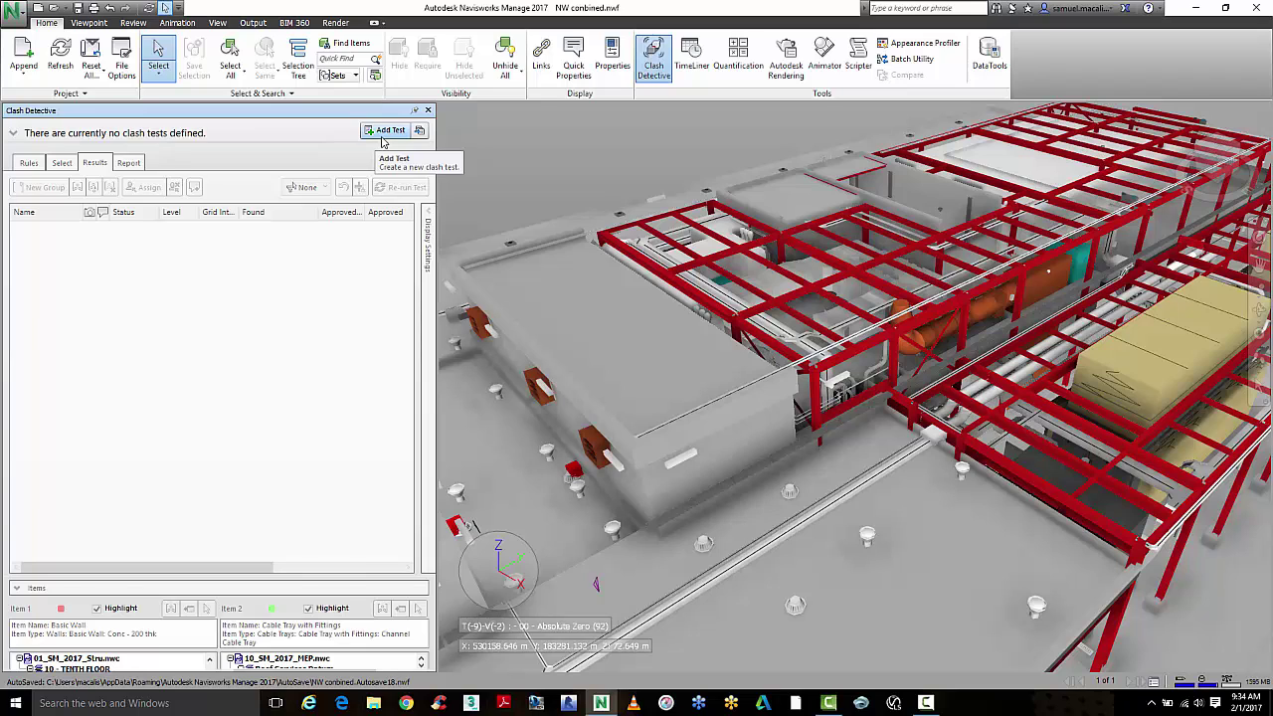
click(382, 137)
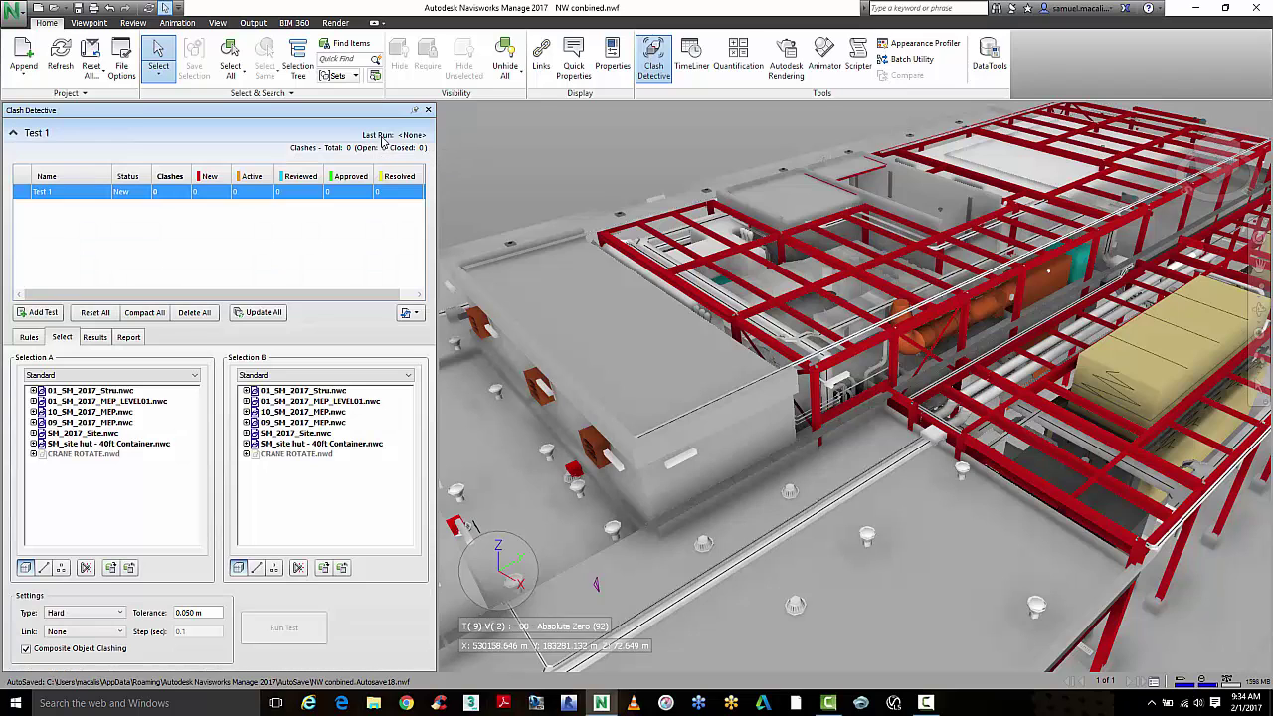
right_click(61, 201)
click(62, 199)
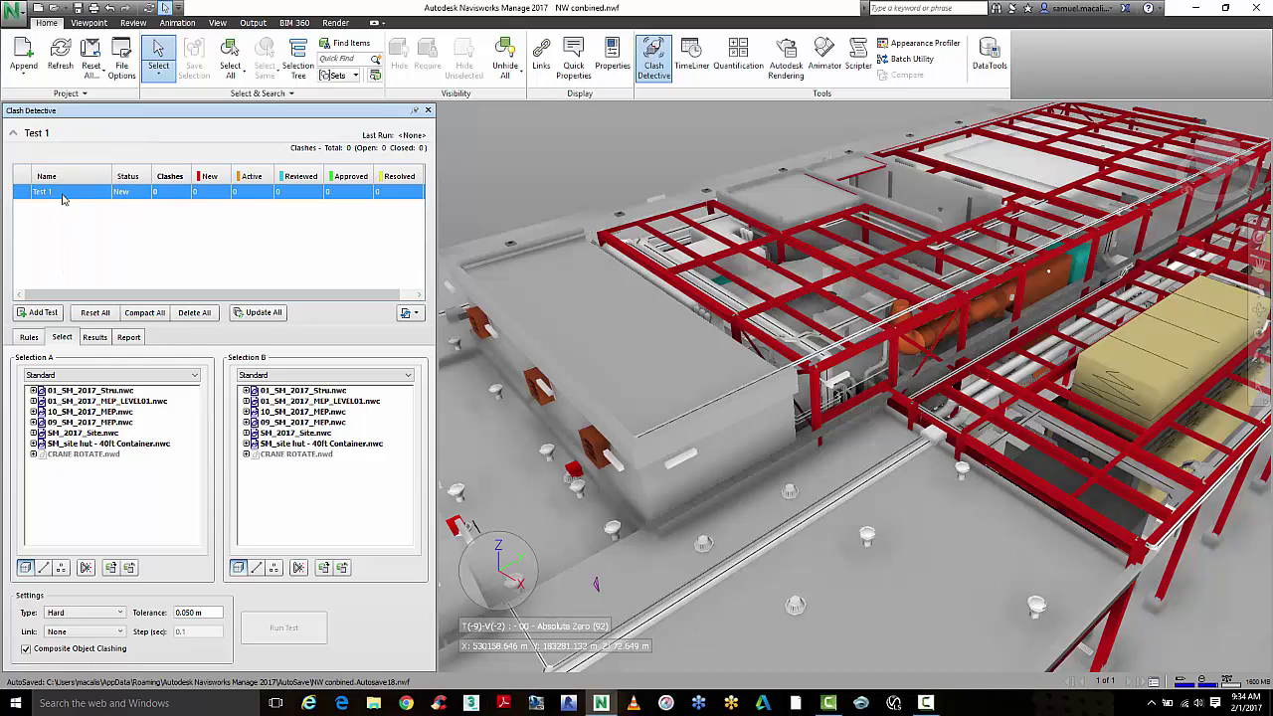
click(62, 195)
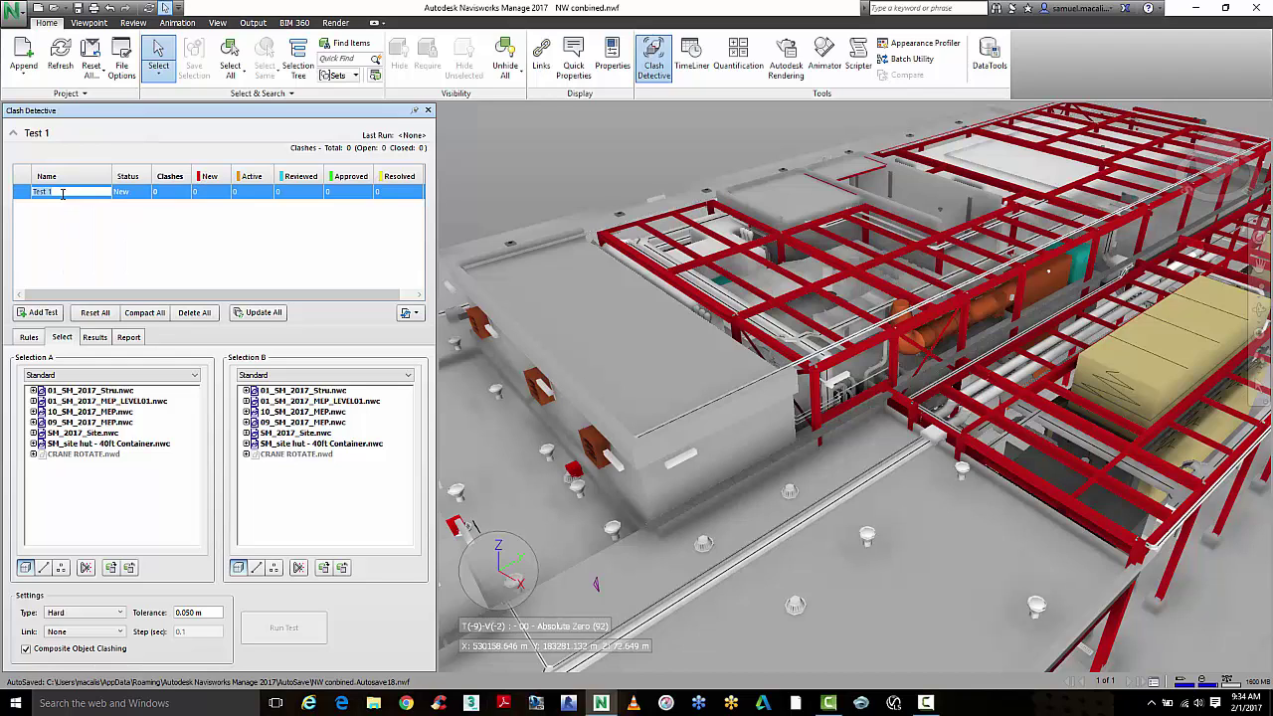
text(STR VS MEP)
key(Return)
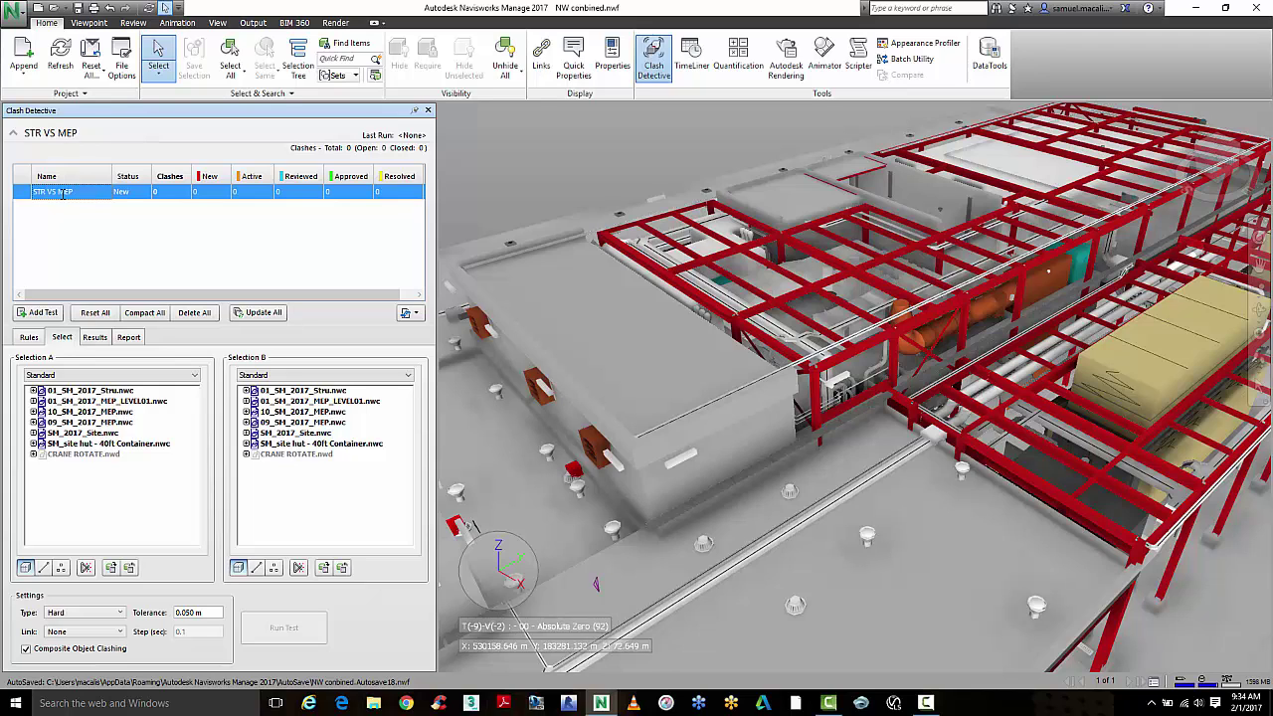
Step: Run a Hard clash test of 01_SM_2017_Stru.nwc against 01_SM_2017_MEP_LEVEL01.nwc, 10_SM_2017_MEP.nwc and 09_SM_2017_MEP.nwc
click(52, 392)
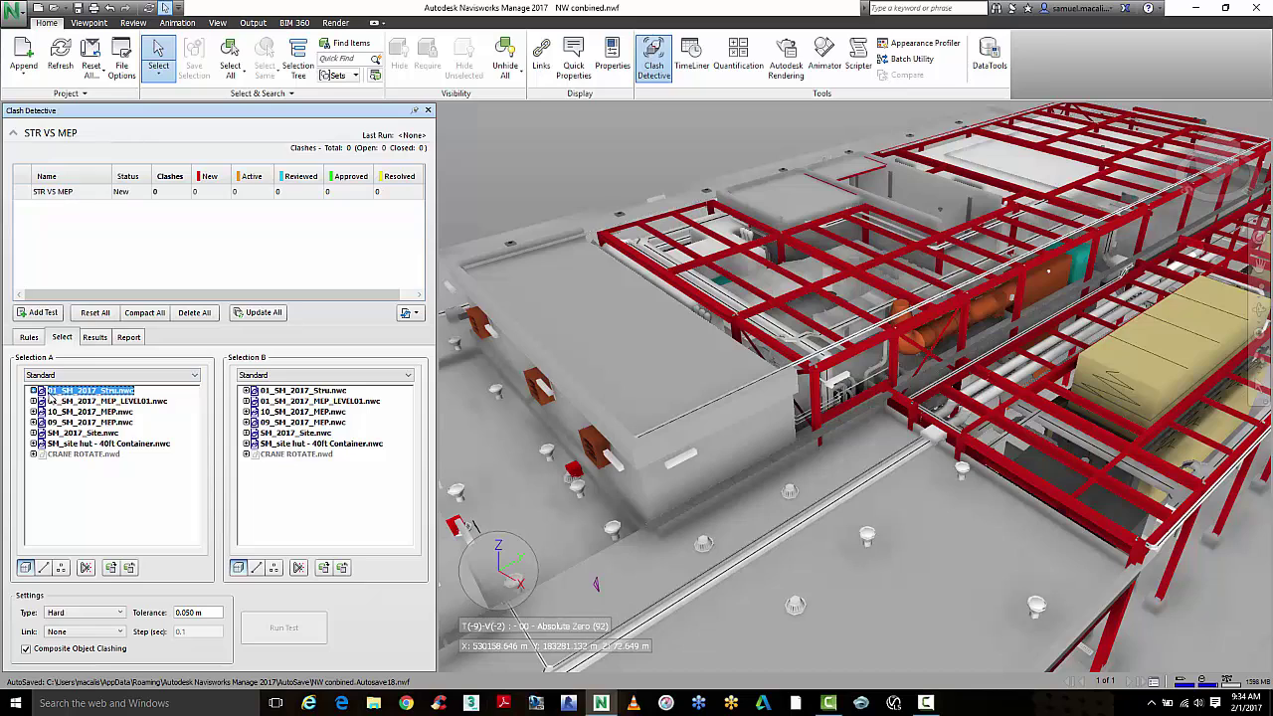
click(333, 401)
shift+click(332, 423)
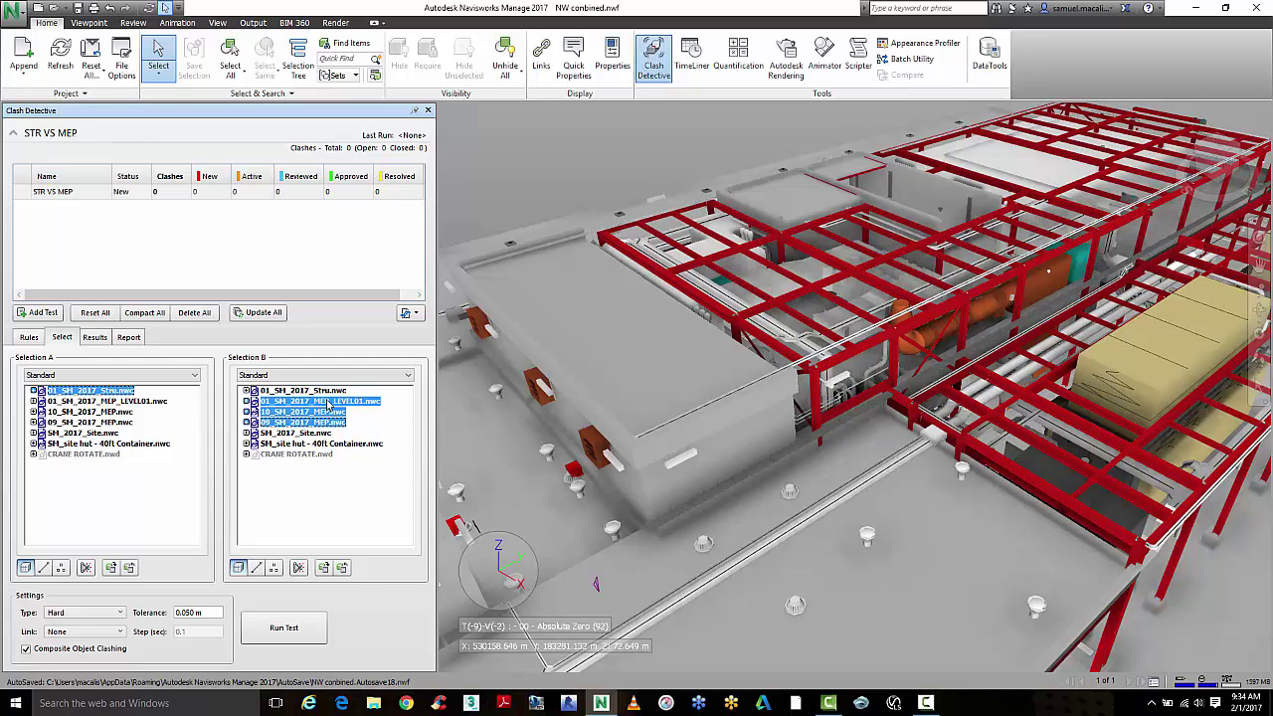
click(71, 614)
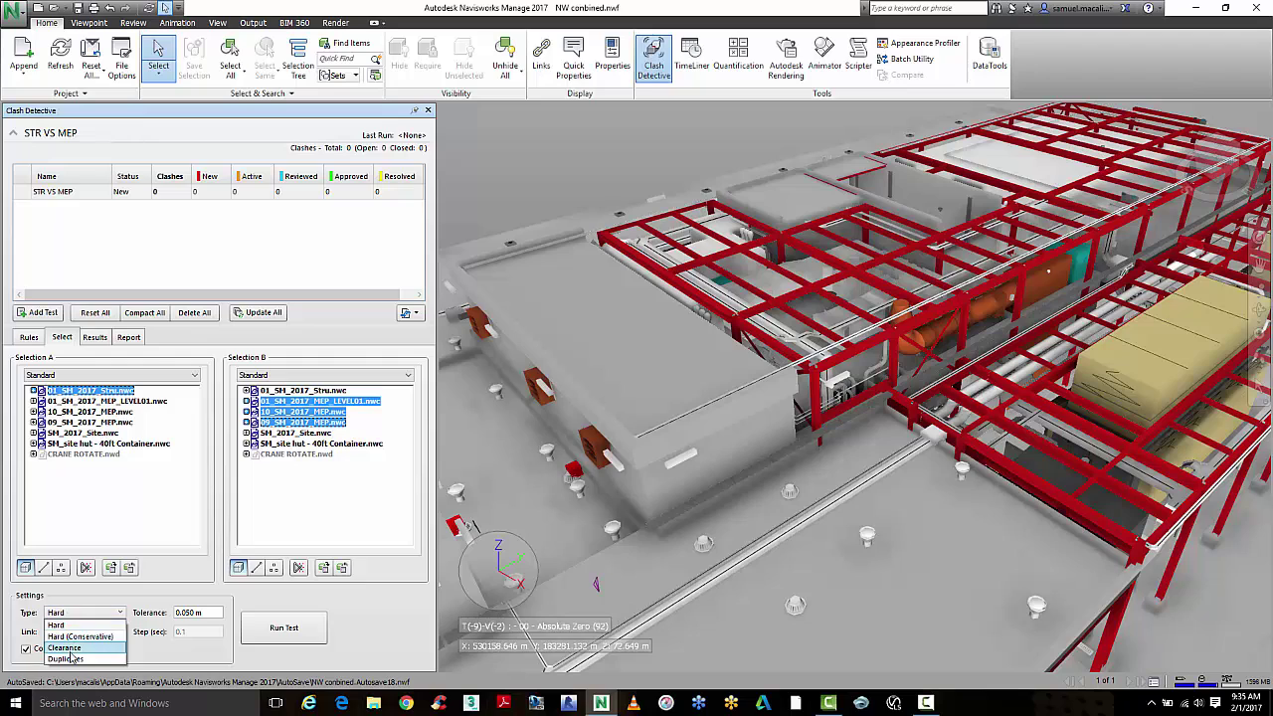
click(58, 625)
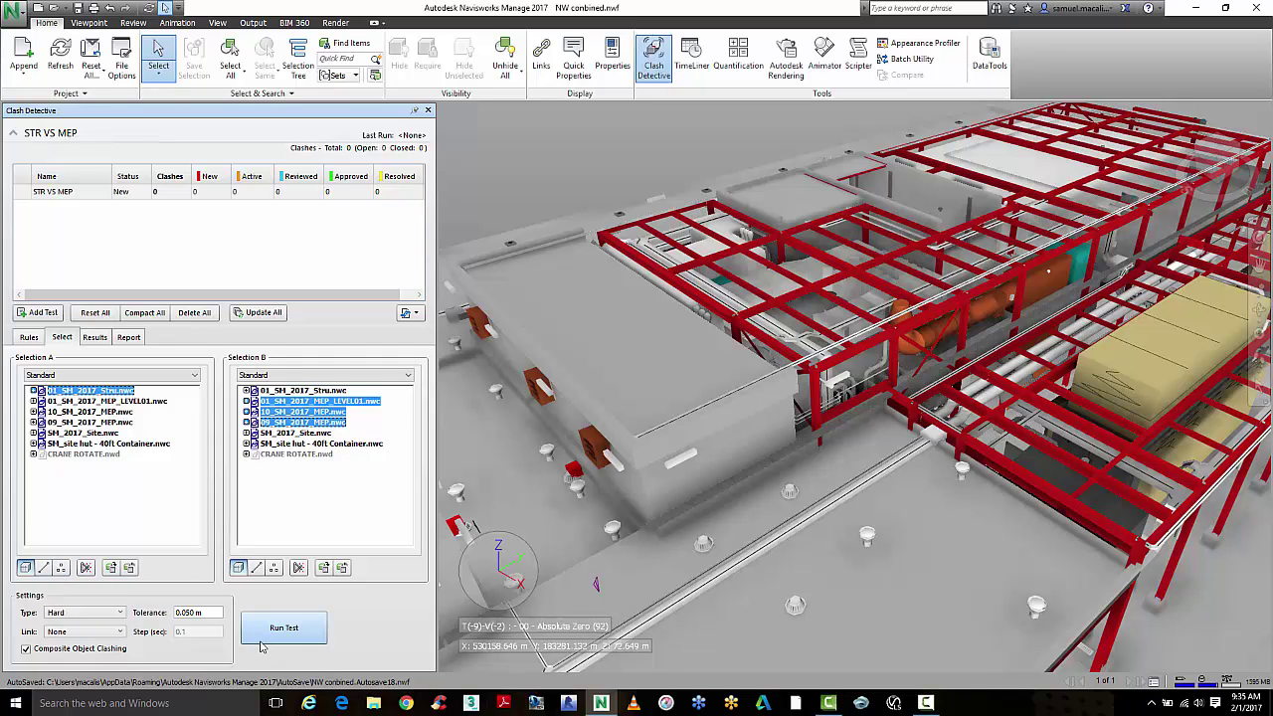
click(282, 629)
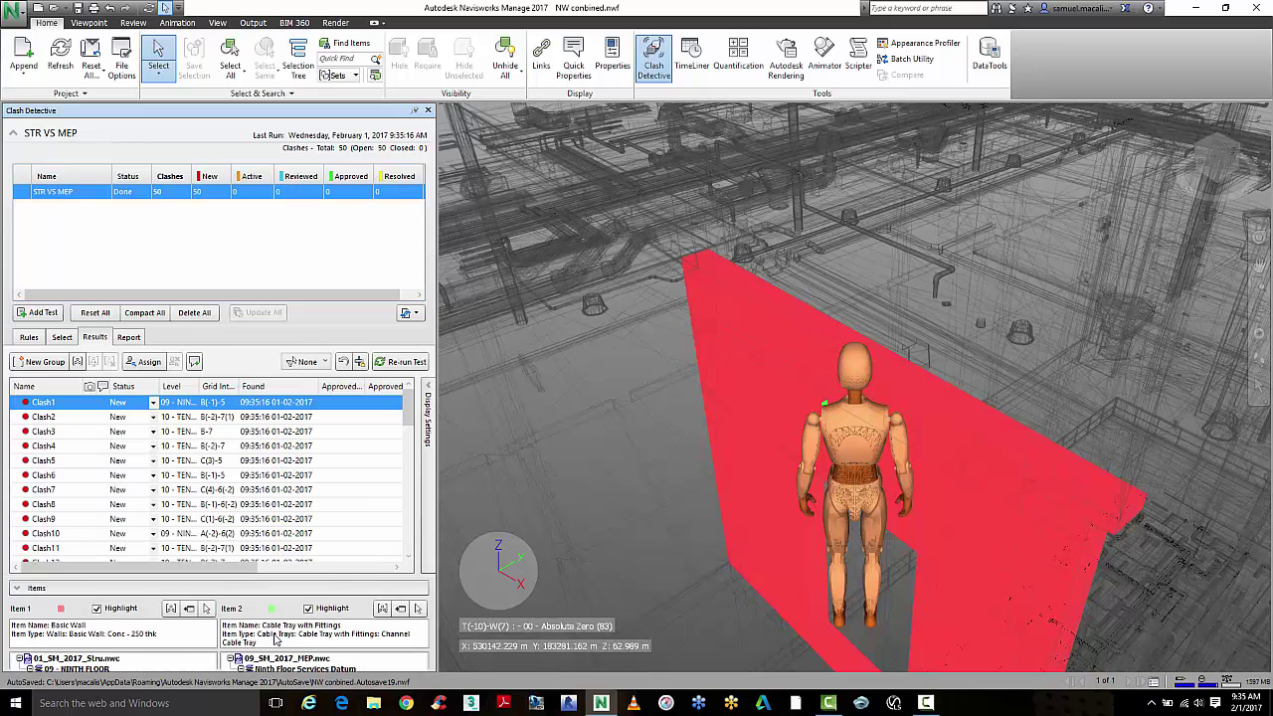
Step: Examine the two clashing items of Clash1 and set its status to Active
click(1259, 369)
click(1244, 420)
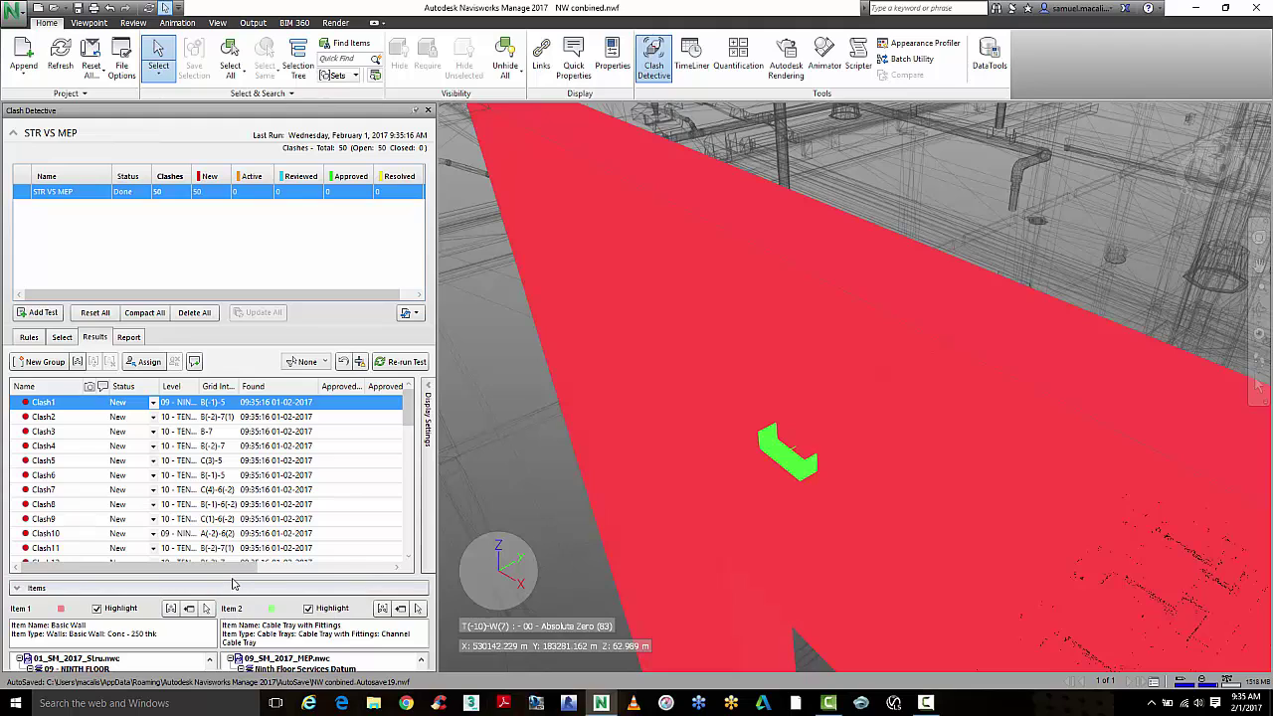
drag(232, 577, 239, 443)
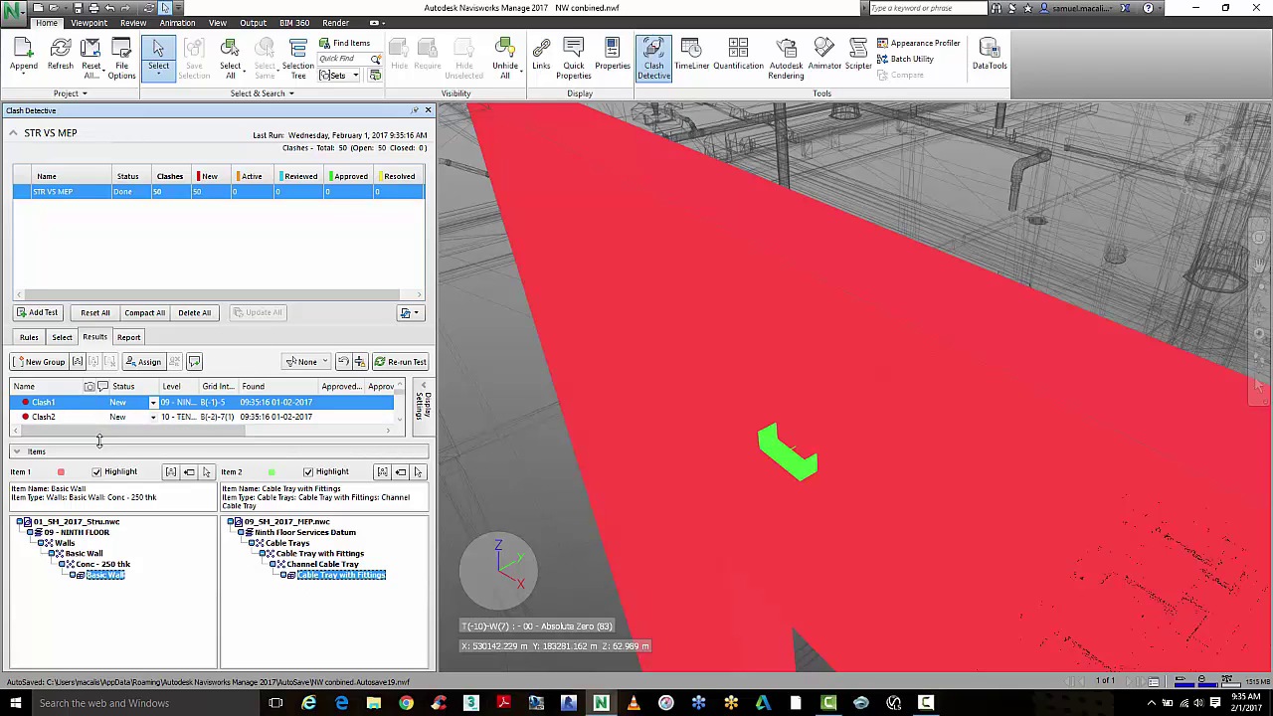
drag(99, 441, 95, 597)
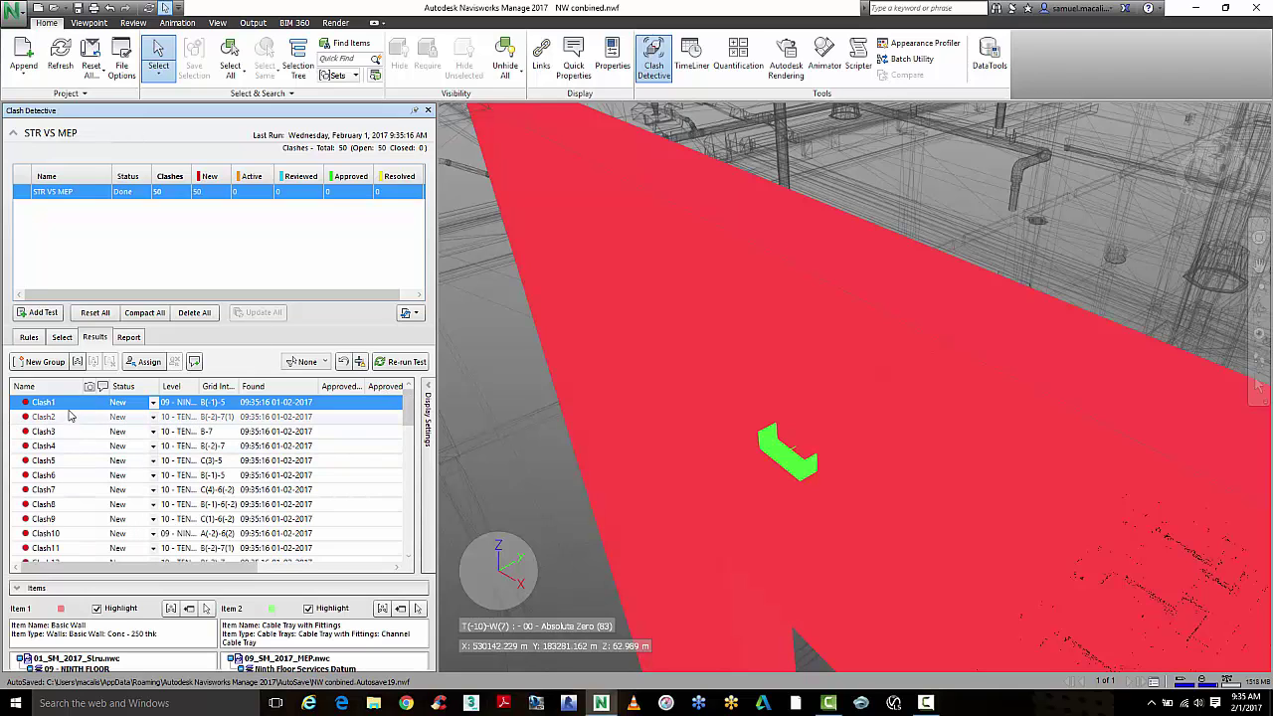
click(152, 402)
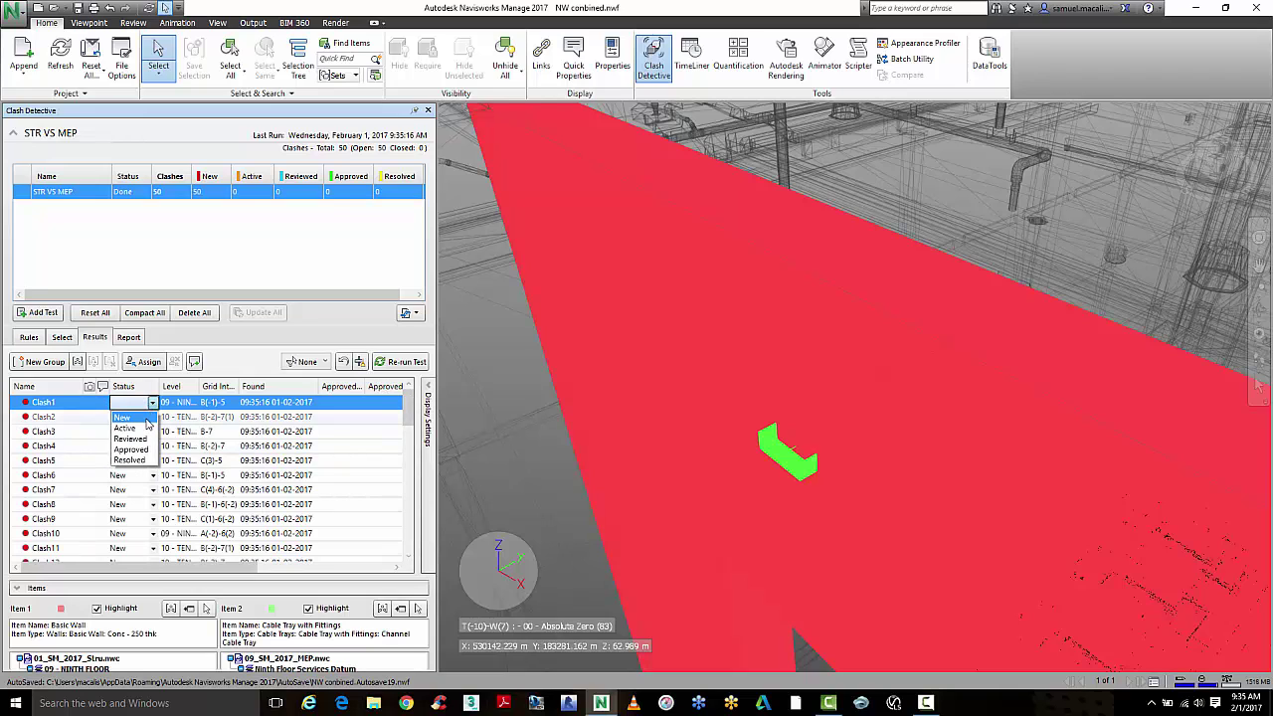
click(145, 428)
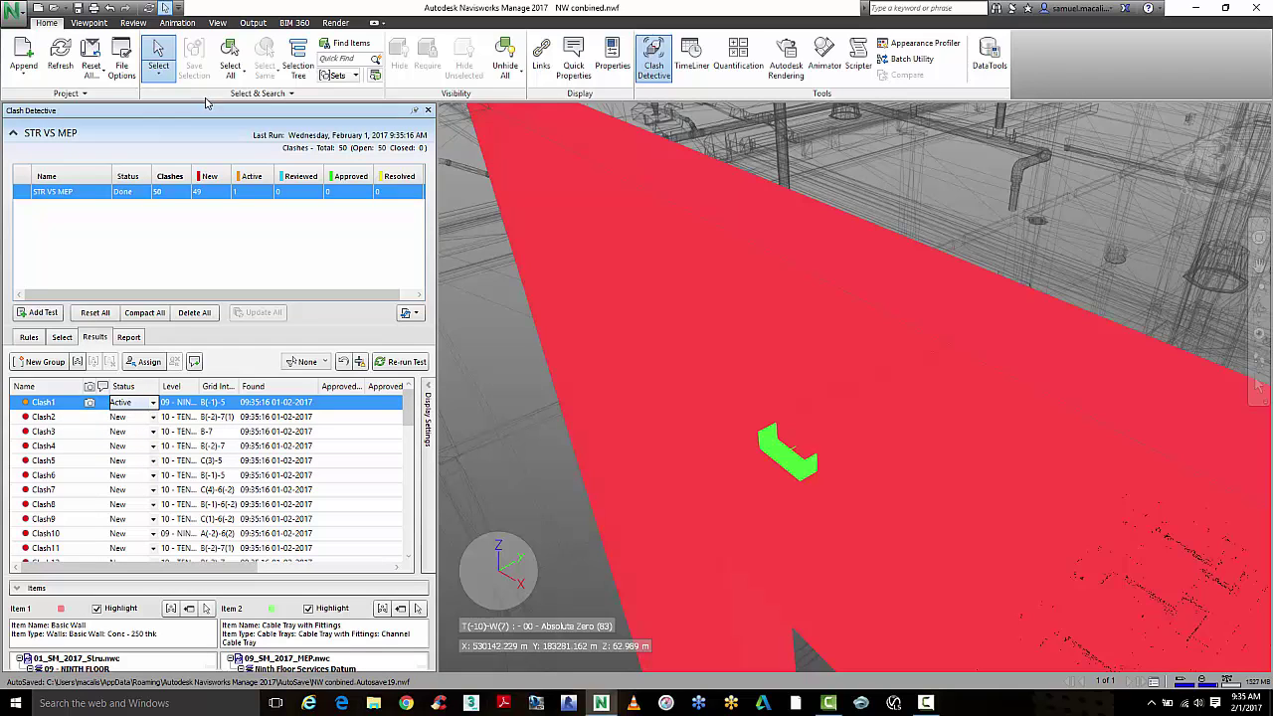
Step: Draw a closed redline cloud around the green cable tray where it clashes with the red wall
click(95, 25)
click(136, 25)
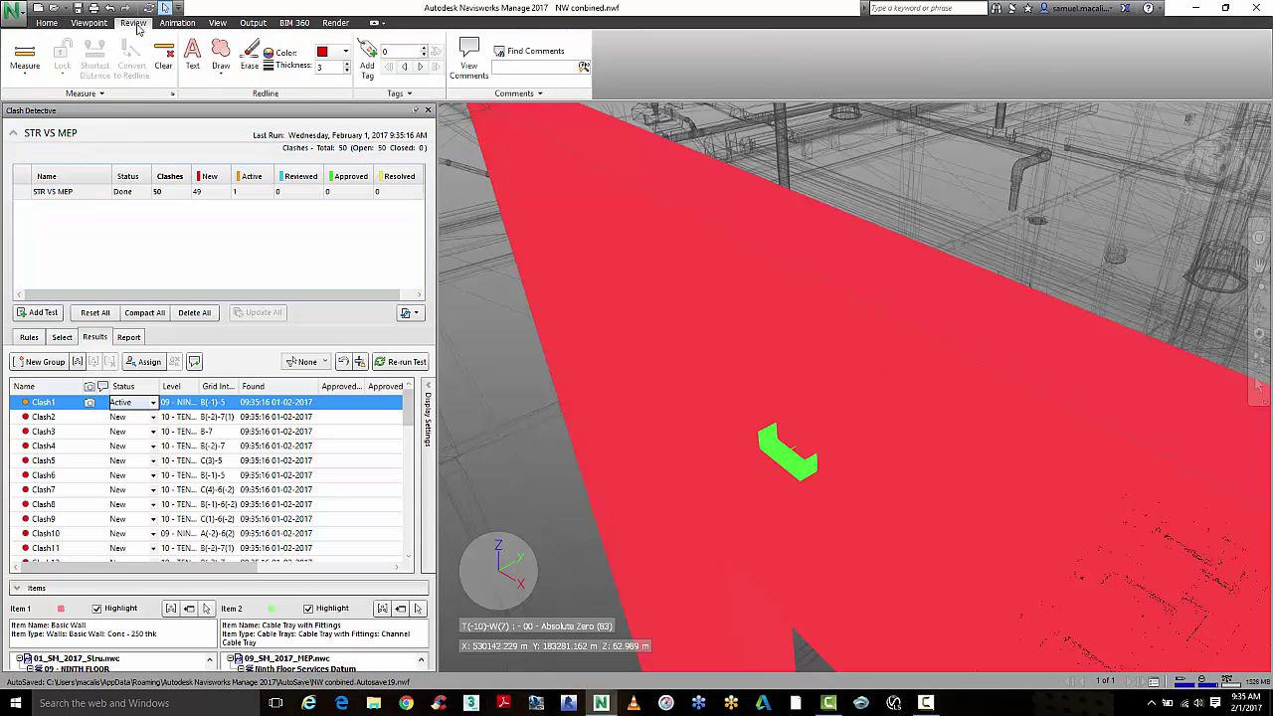
click(221, 72)
click(234, 98)
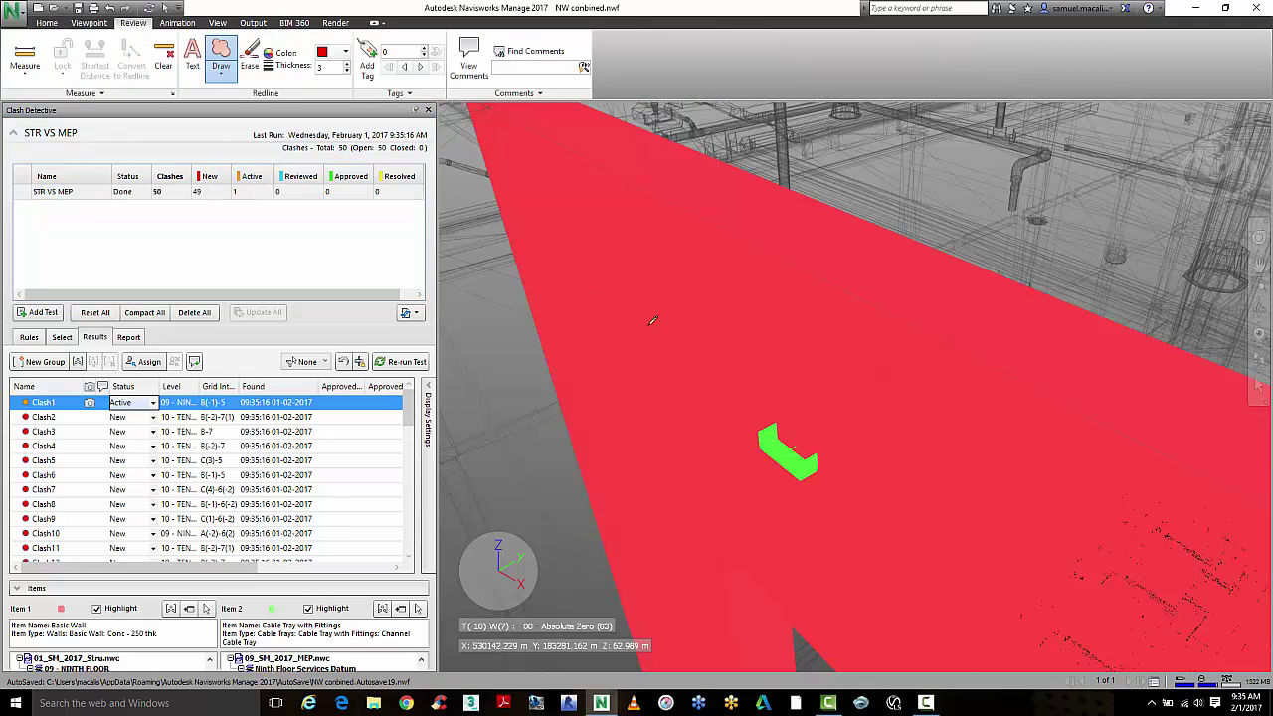
click(716, 390)
click(823, 398)
click(879, 494)
click(836, 547)
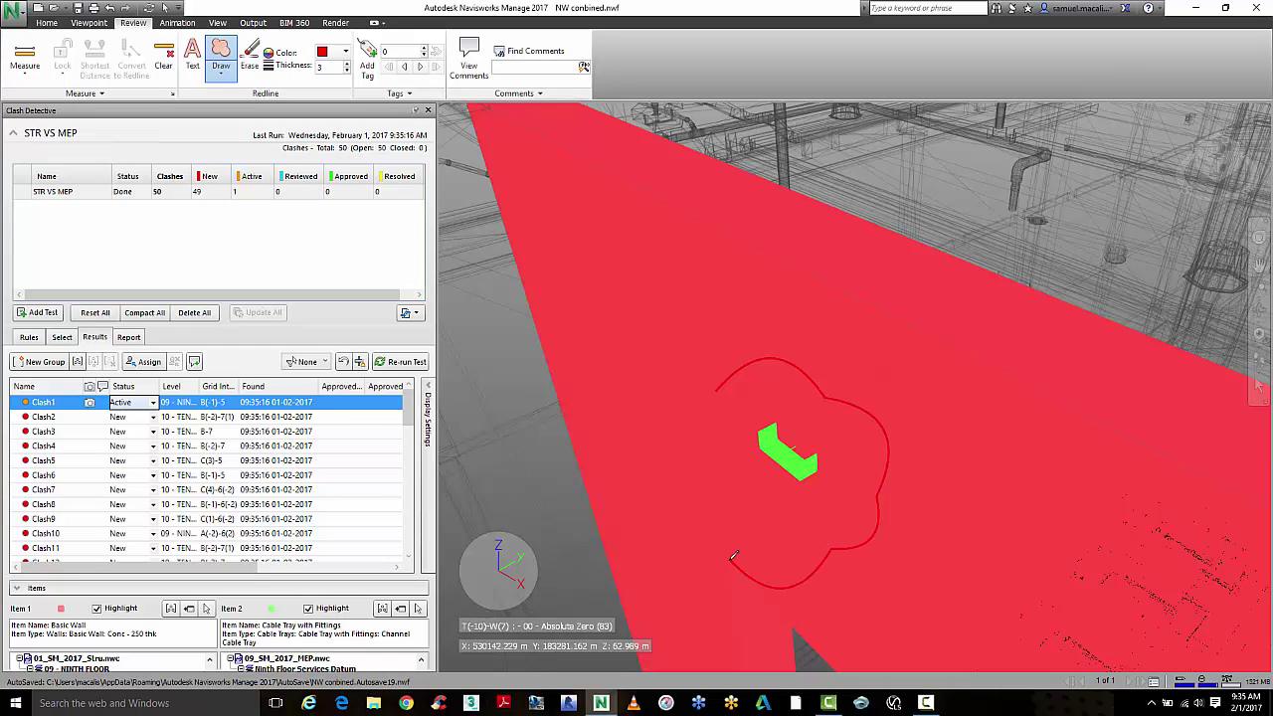
click(676, 479)
click(670, 436)
click(716, 386)
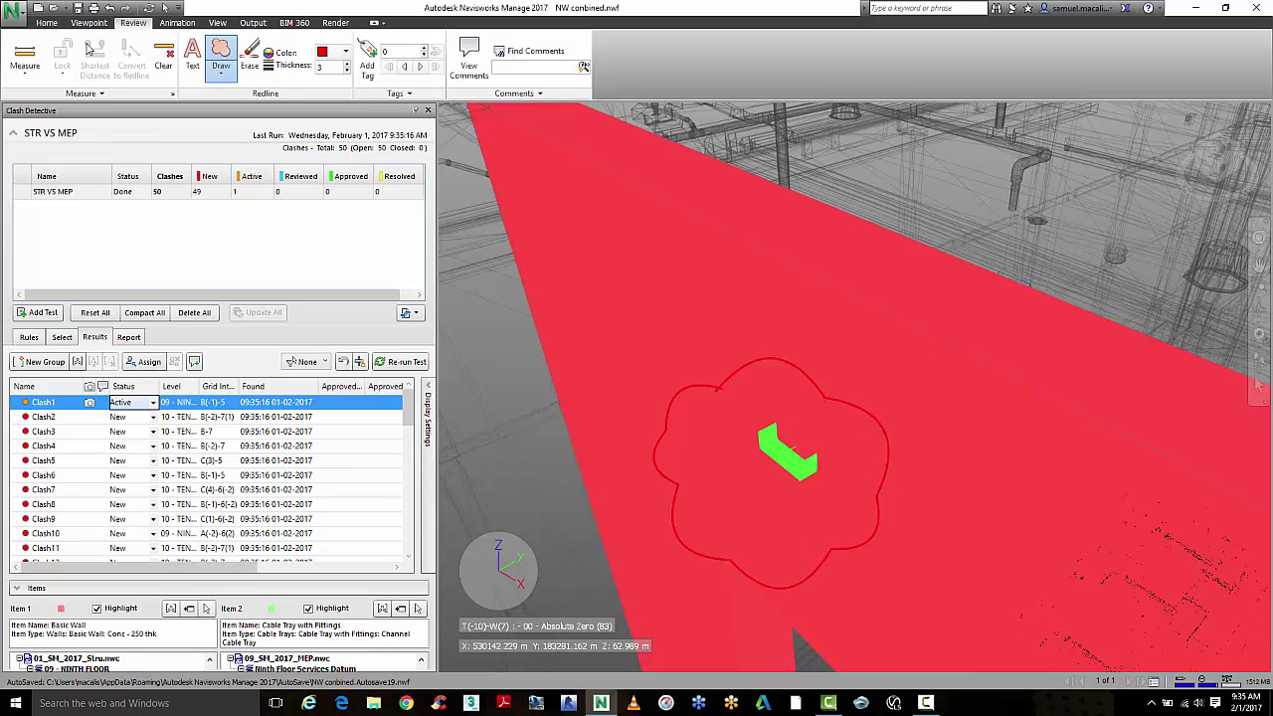
Step: Add the redline text "PLEASE REVIEW" inside the lower part of the cloud
click(192, 58)
click(722, 540)
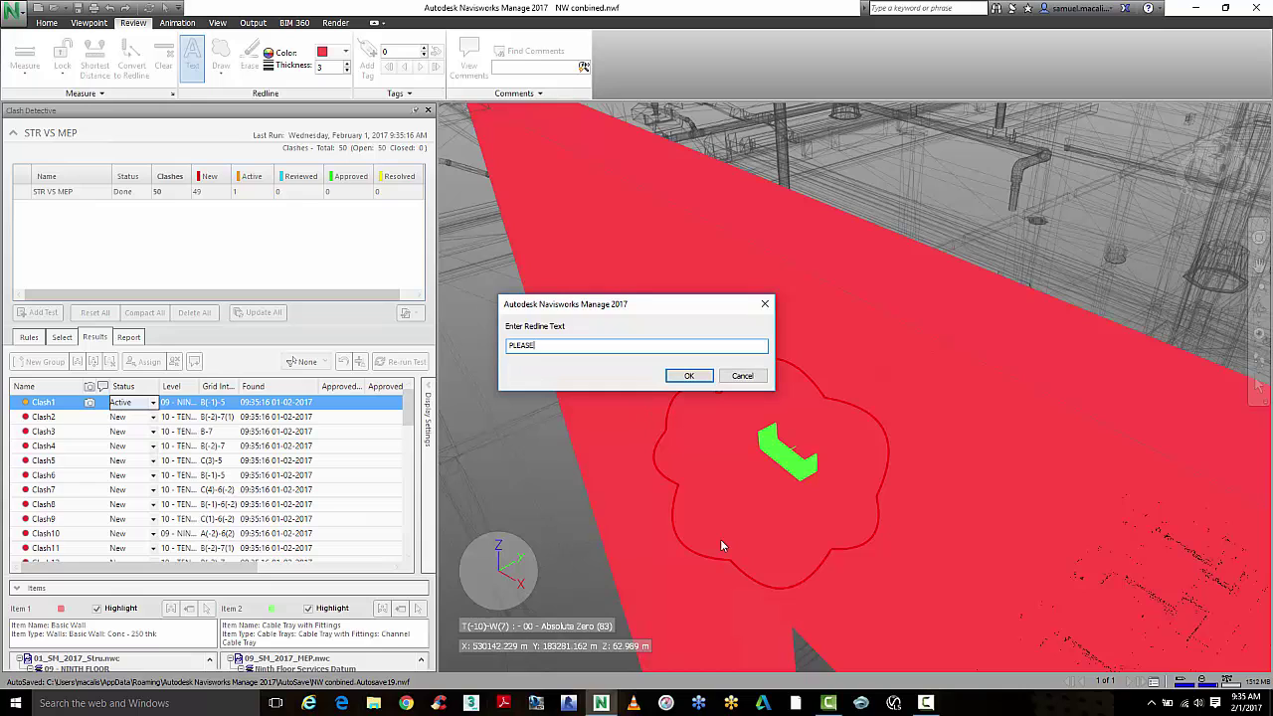
text(PLEASE REVIEW)
key(Return)
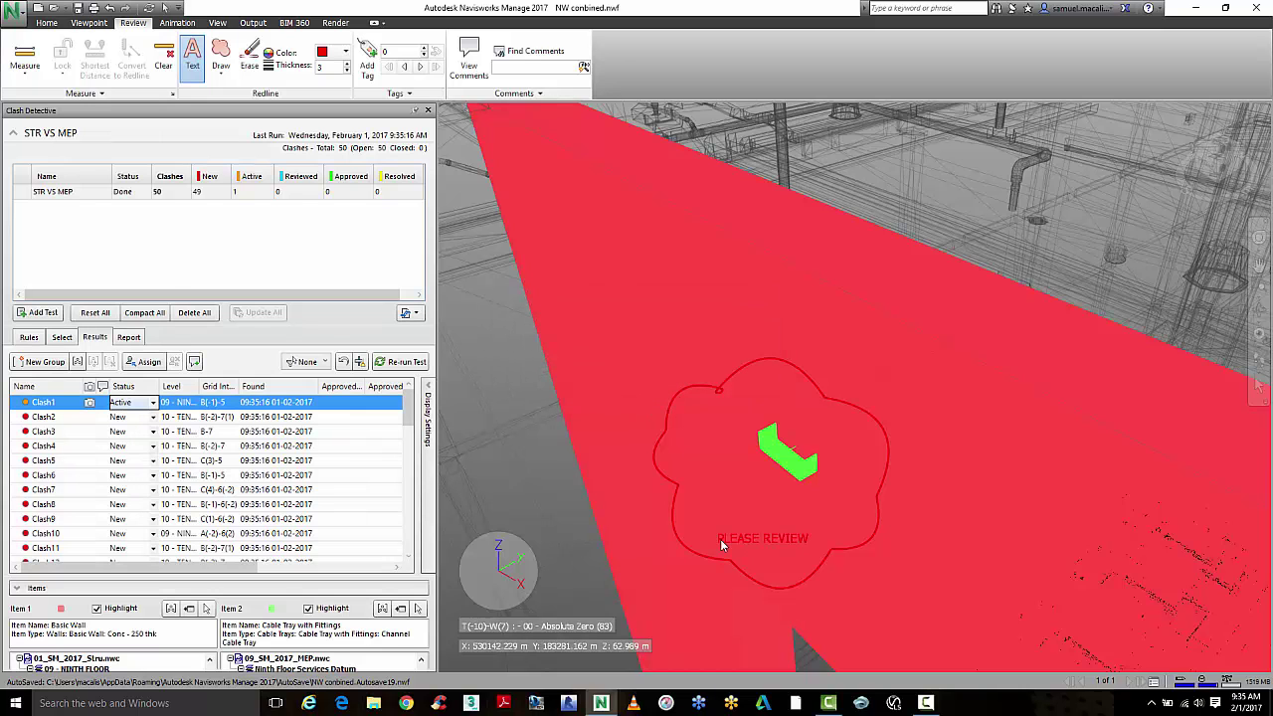
Step: Assign Clash1 by entering the assignee's name and the note "PLEASE CREATE OPENING IN WALL FOR TRAY"
click(147, 362)
text(F)
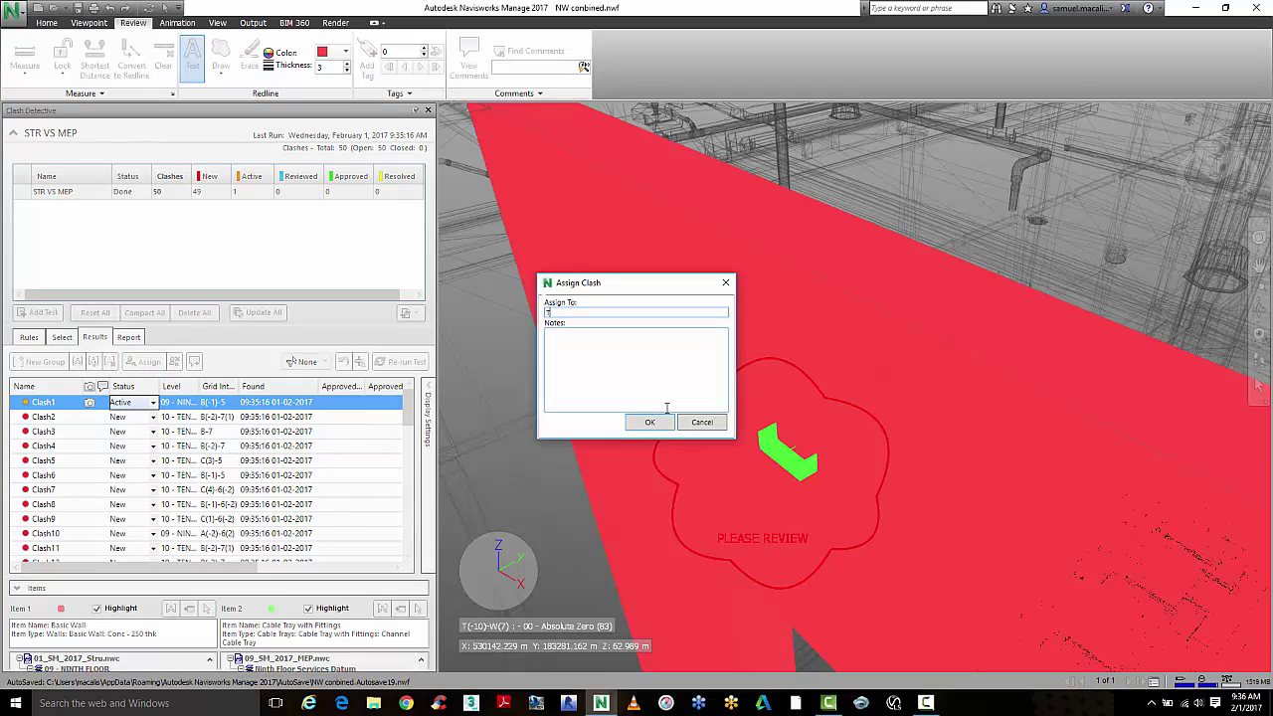
text(OM)
click(658, 354)
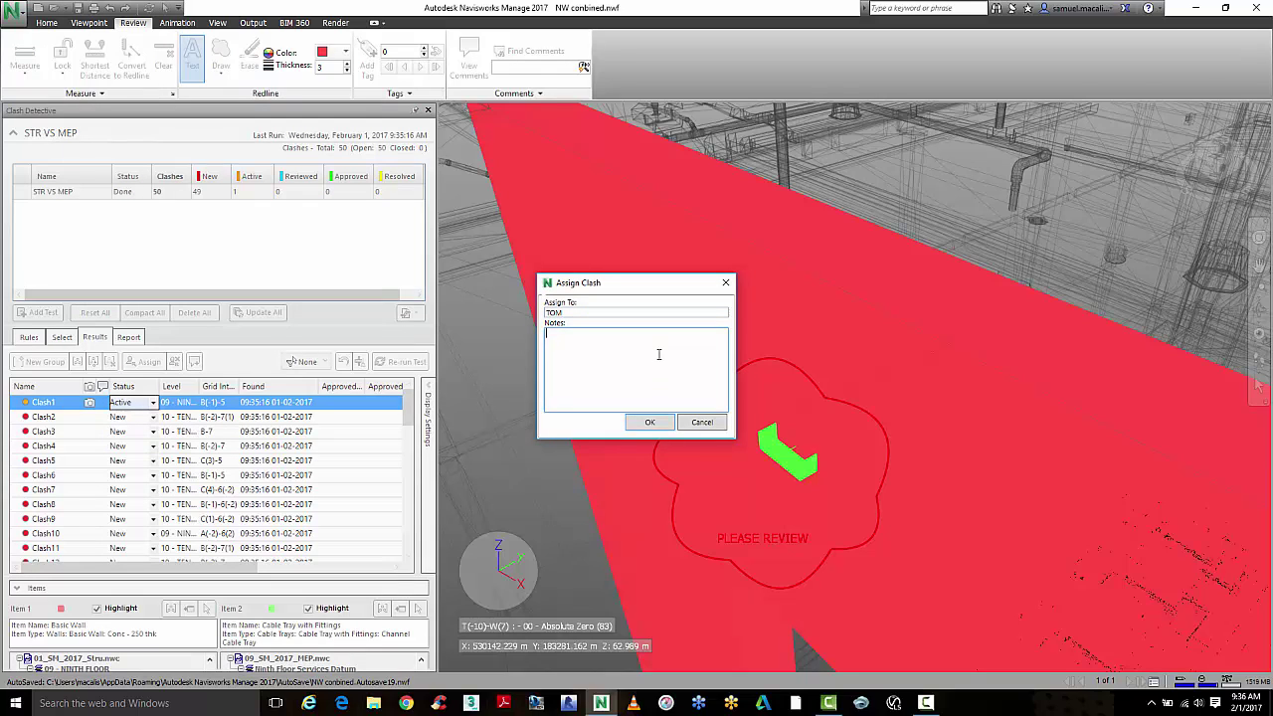
text(PLEASE CREATE OPENING IN WALL FOR TRAY)
click(649, 423)
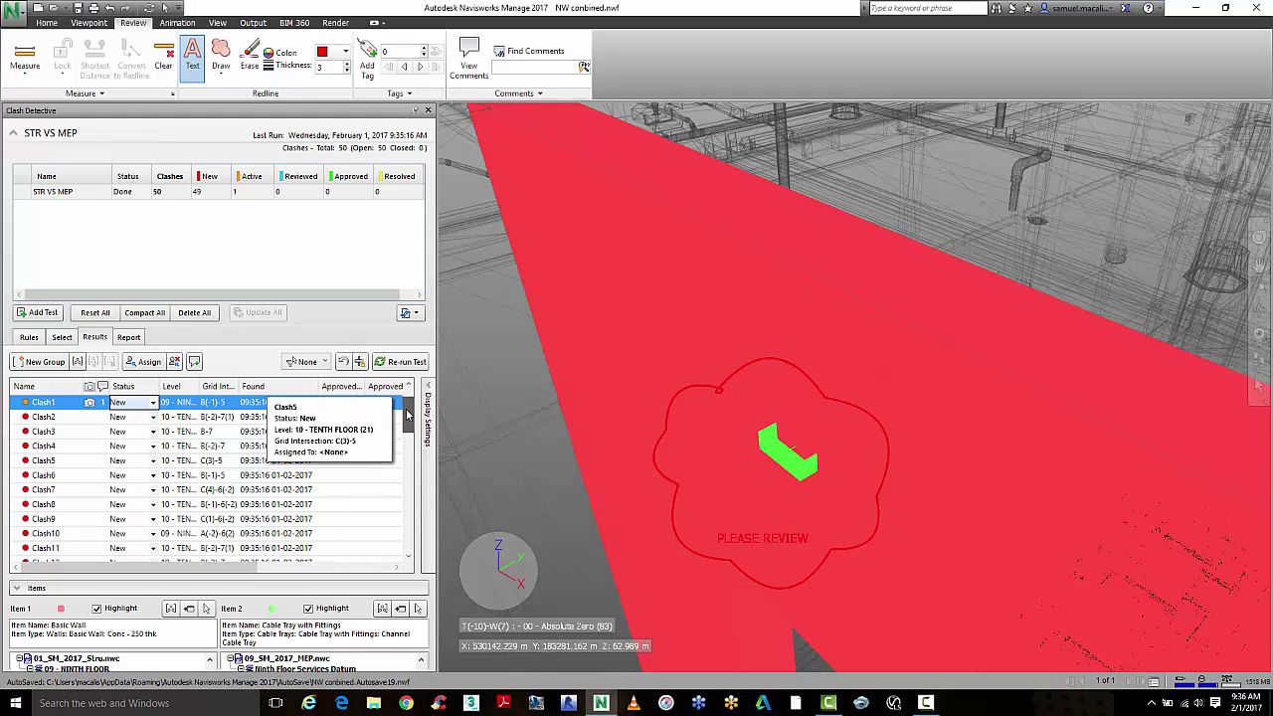
Step: Try to use SwitchBack to open the clashing wall, Item 1, in its design application
scroll(406, 418, down, 2)
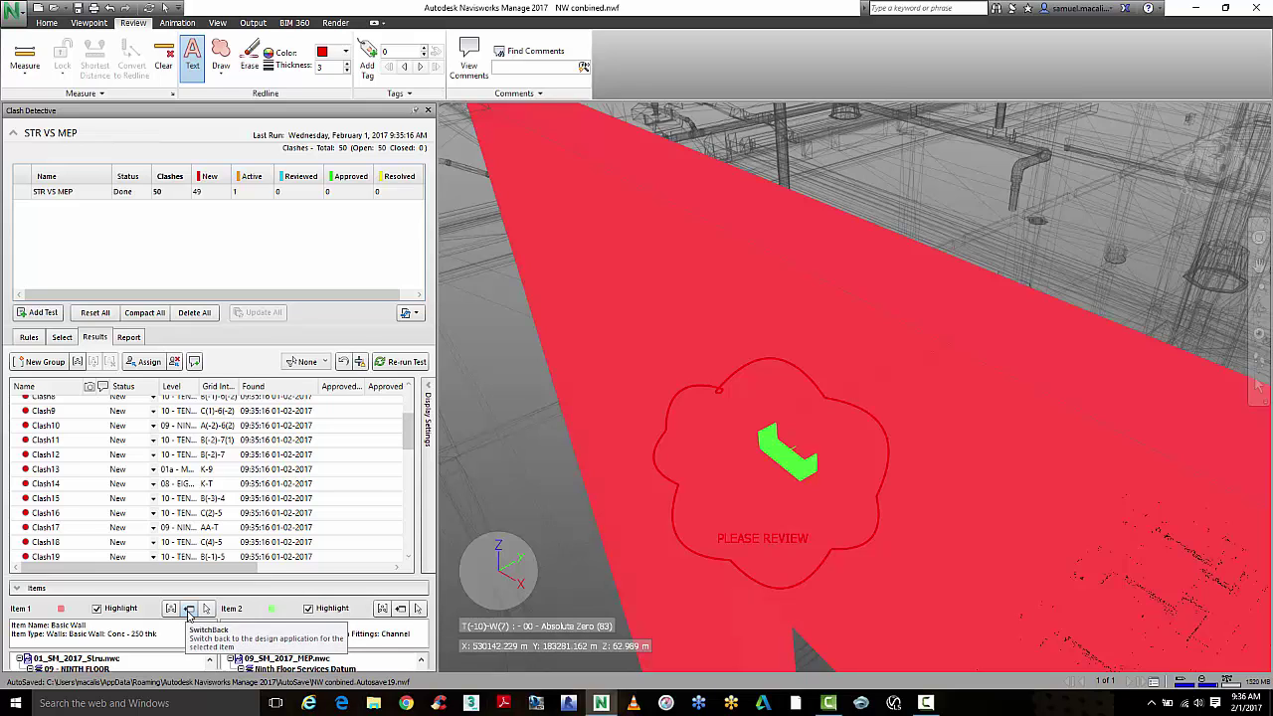
click(189, 609)
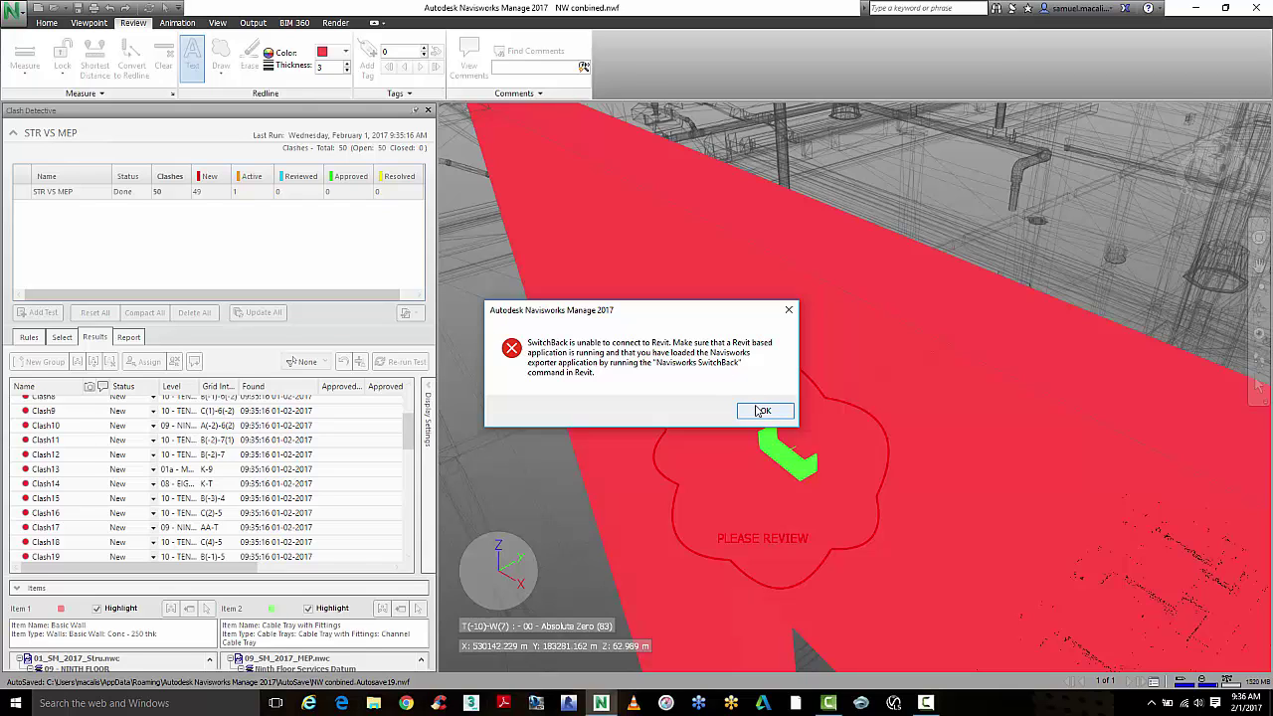
click(762, 411)
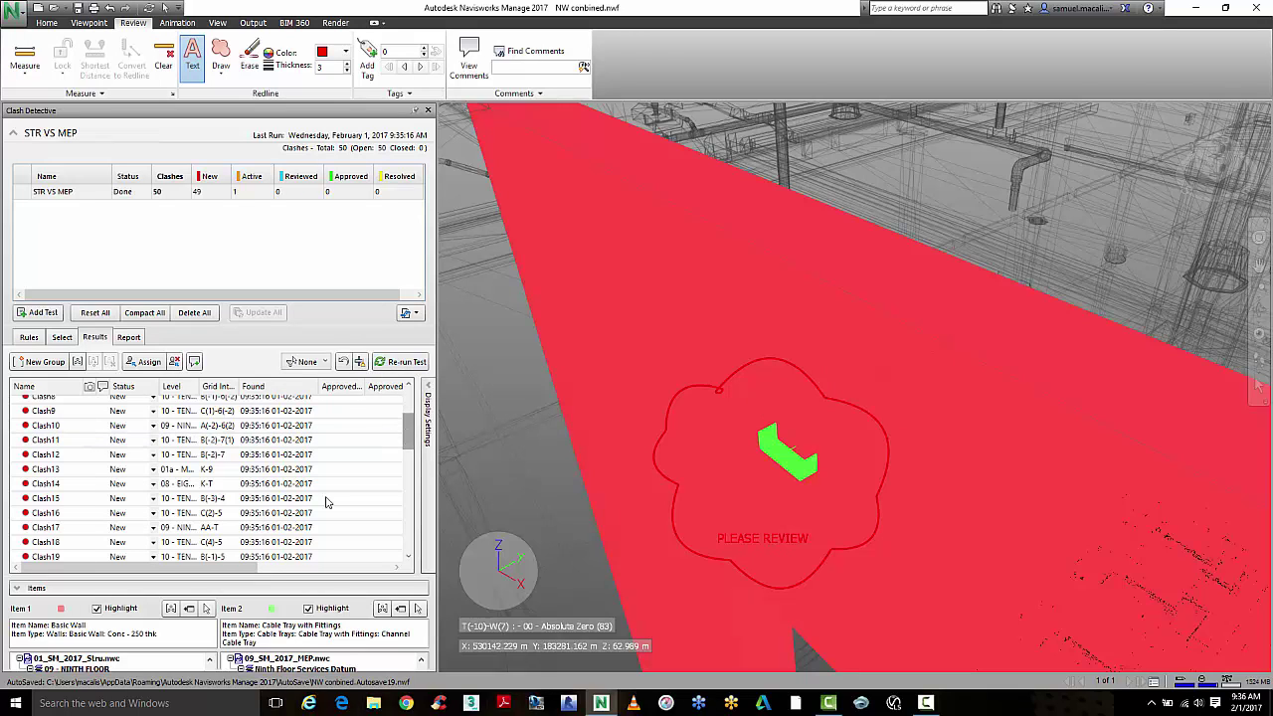
drag(254, 577, 241, 476)
Step: Write a clash report of the current test in HTML (Tabular) format and save it to the Desktop as STR VS MEP.html
click(129, 337)
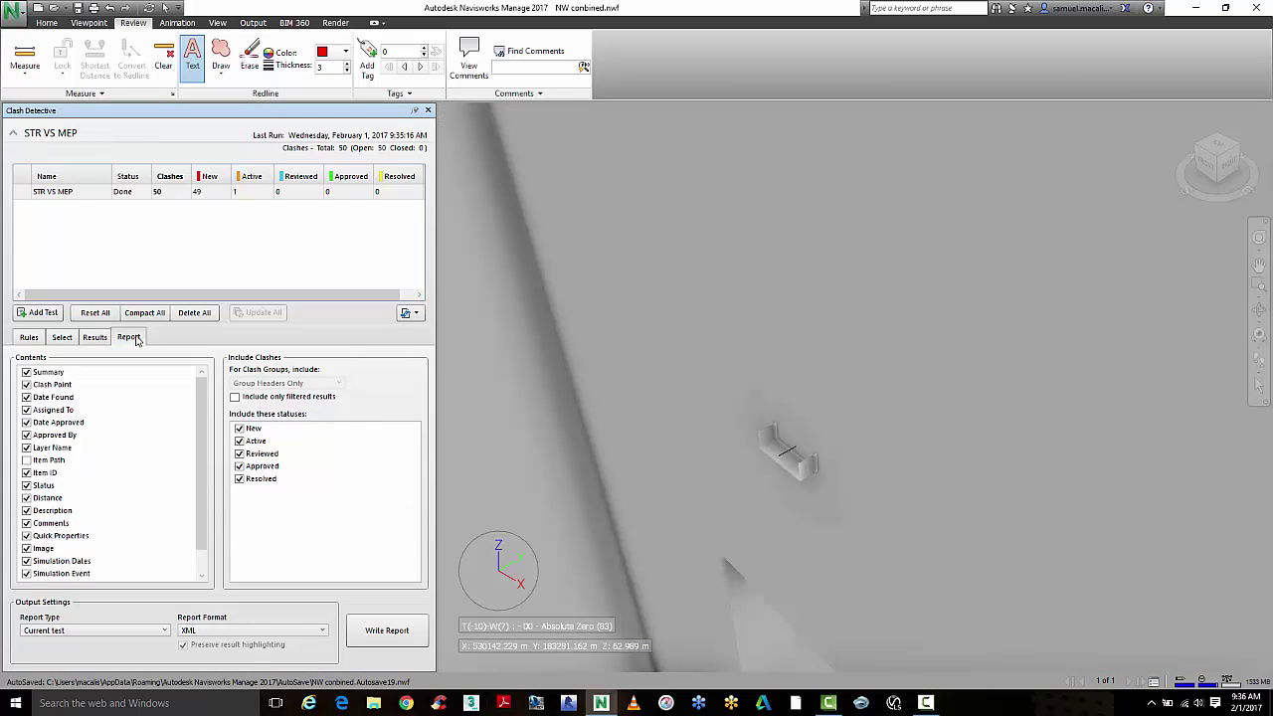
click(254, 630)
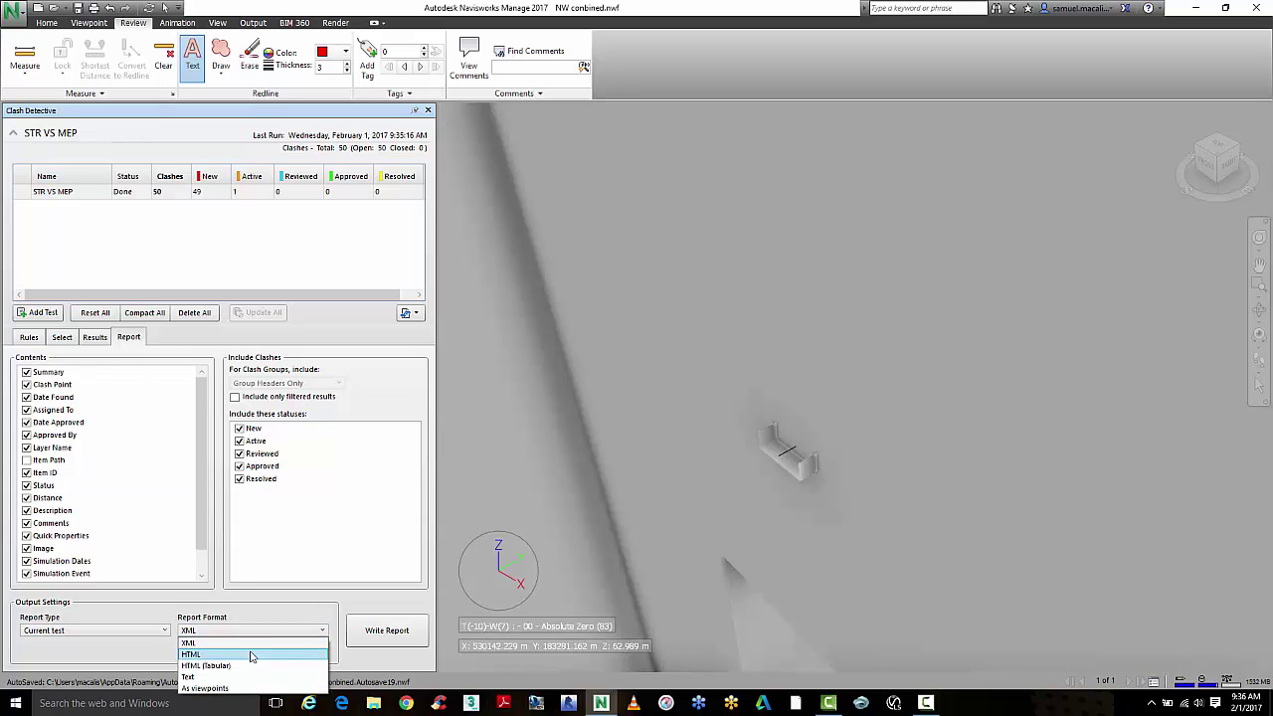
click(251, 656)
click(298, 630)
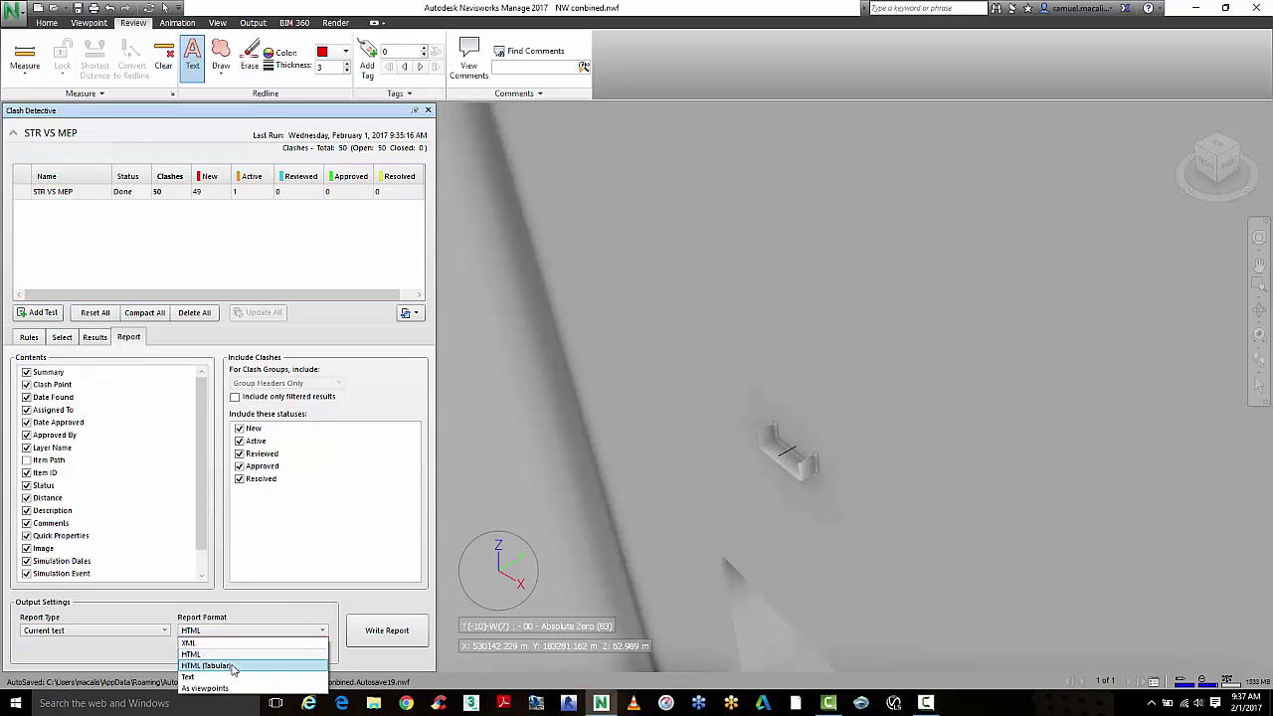
click(289, 665)
click(407, 631)
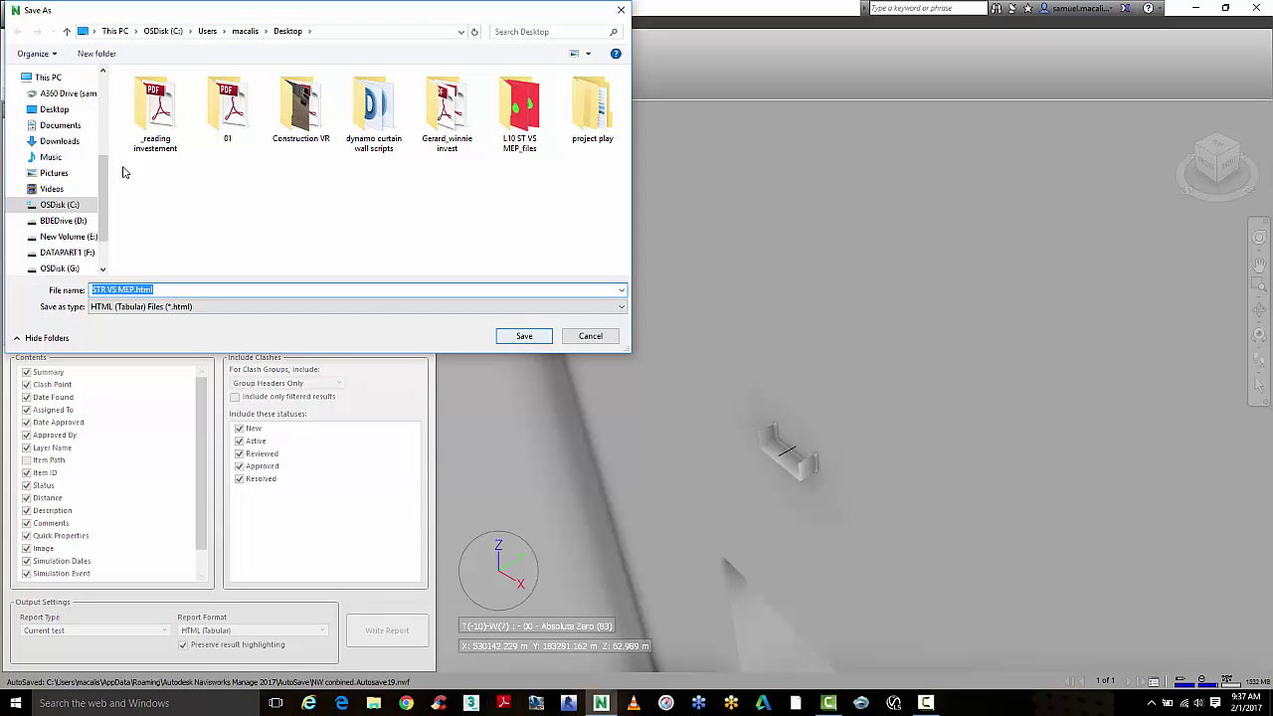
click(521, 336)
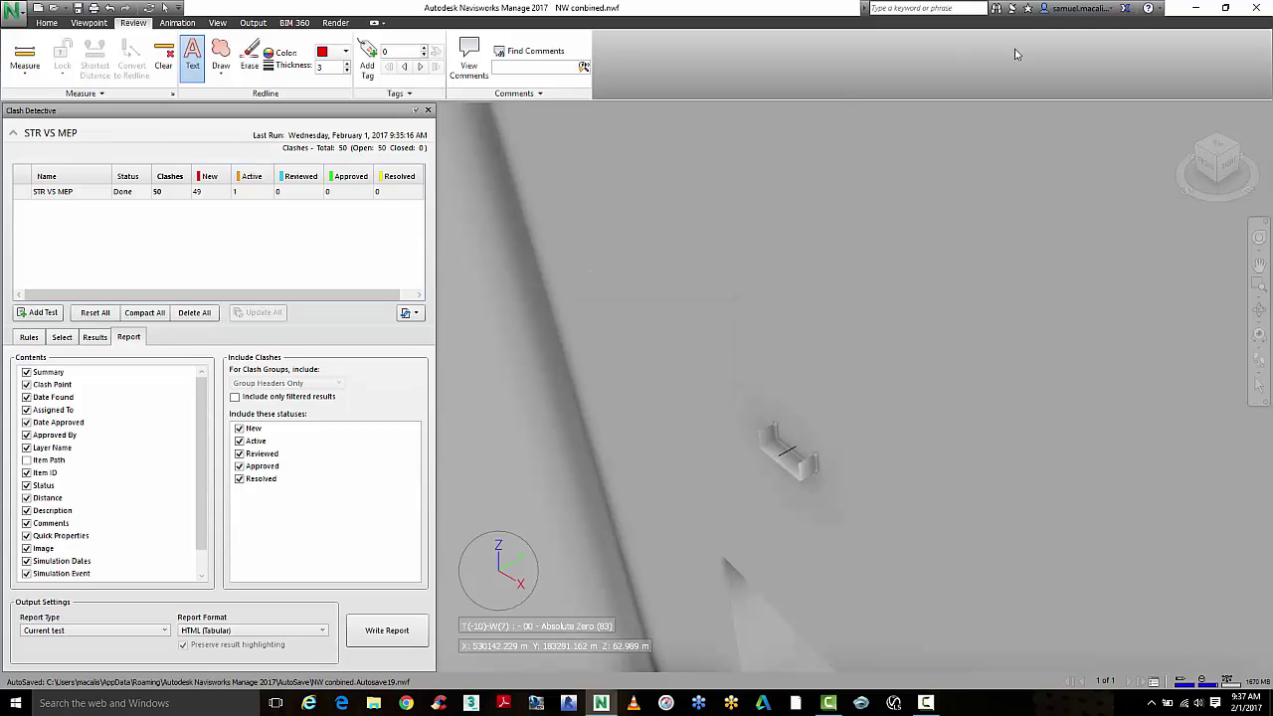
Step: Open the STR VS MEP.html report in the web browser and review its clash images, item details, assignments and comments
click(1191, 7)
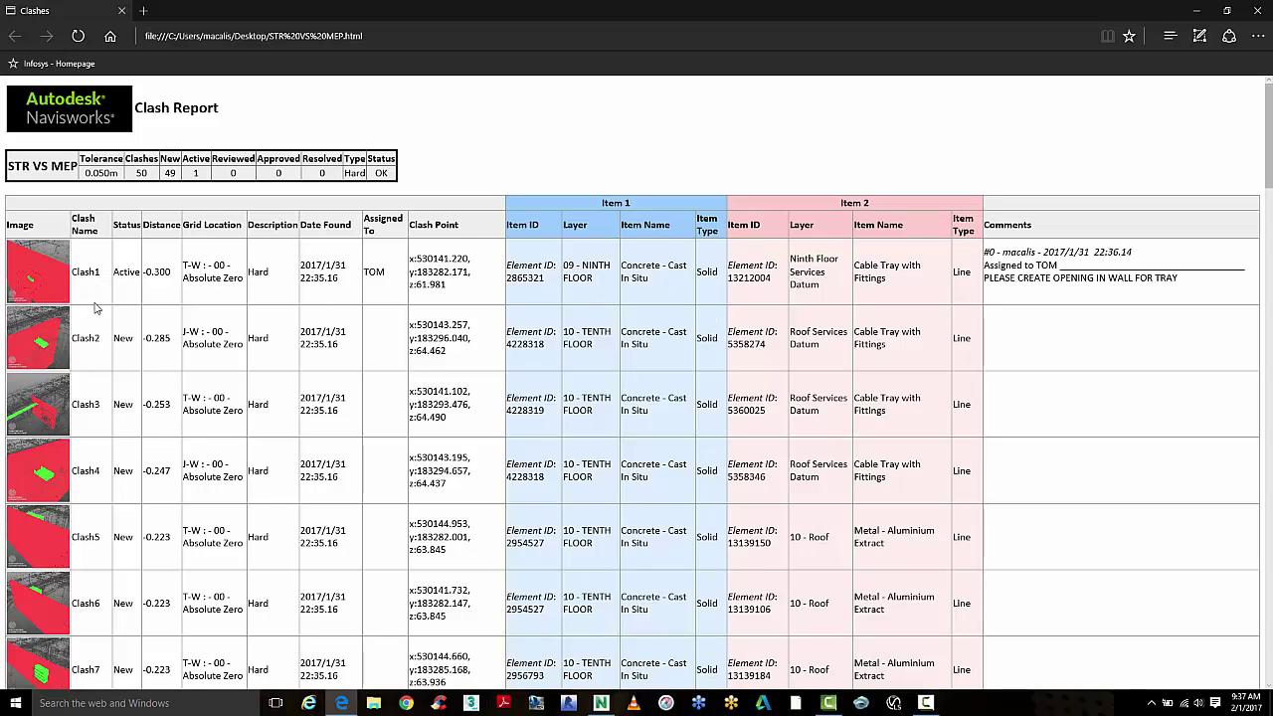
scroll(59, 398, down, 2)
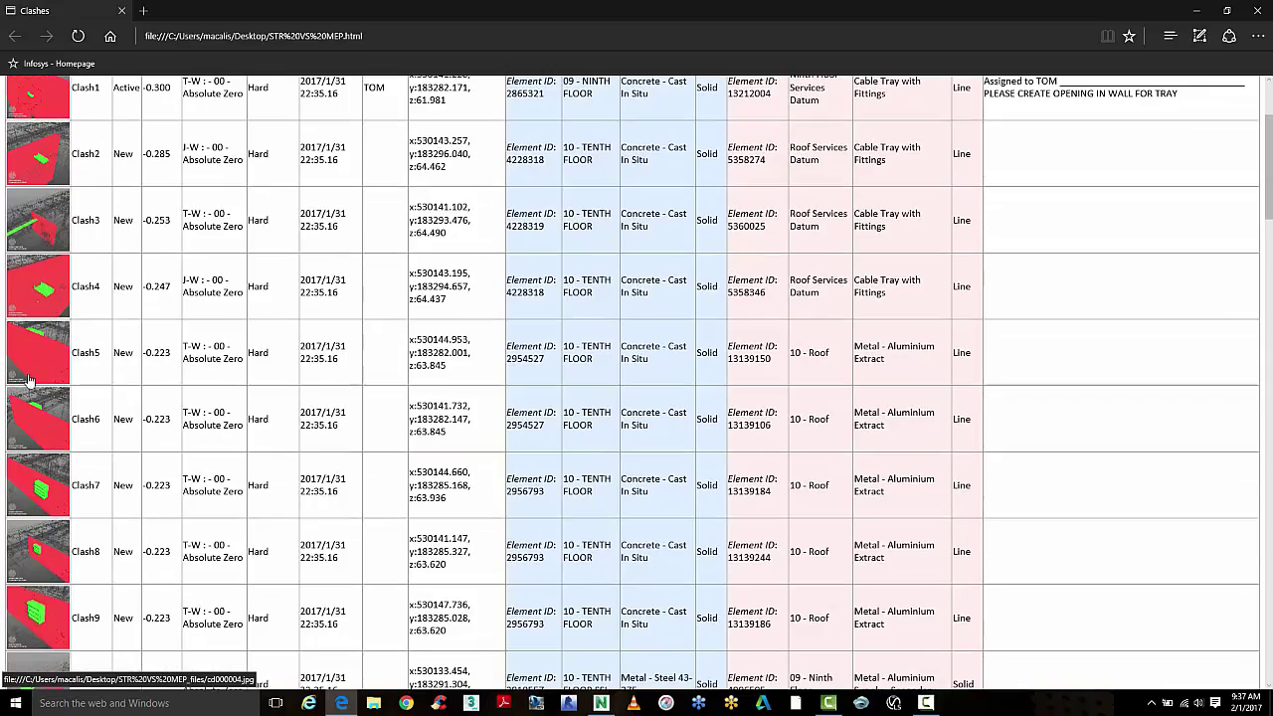
scroll(29, 382, down, 1)
scroll(28, 382, down, 1)
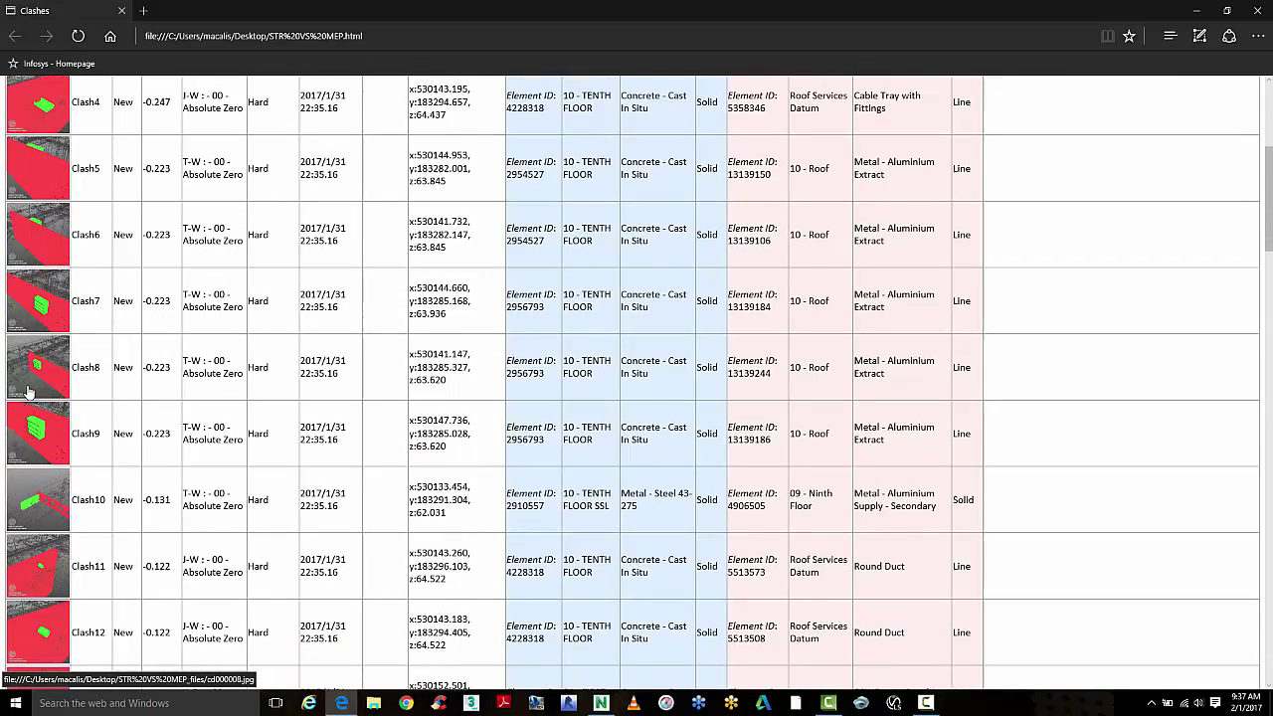
scroll(29, 388, down, 2)
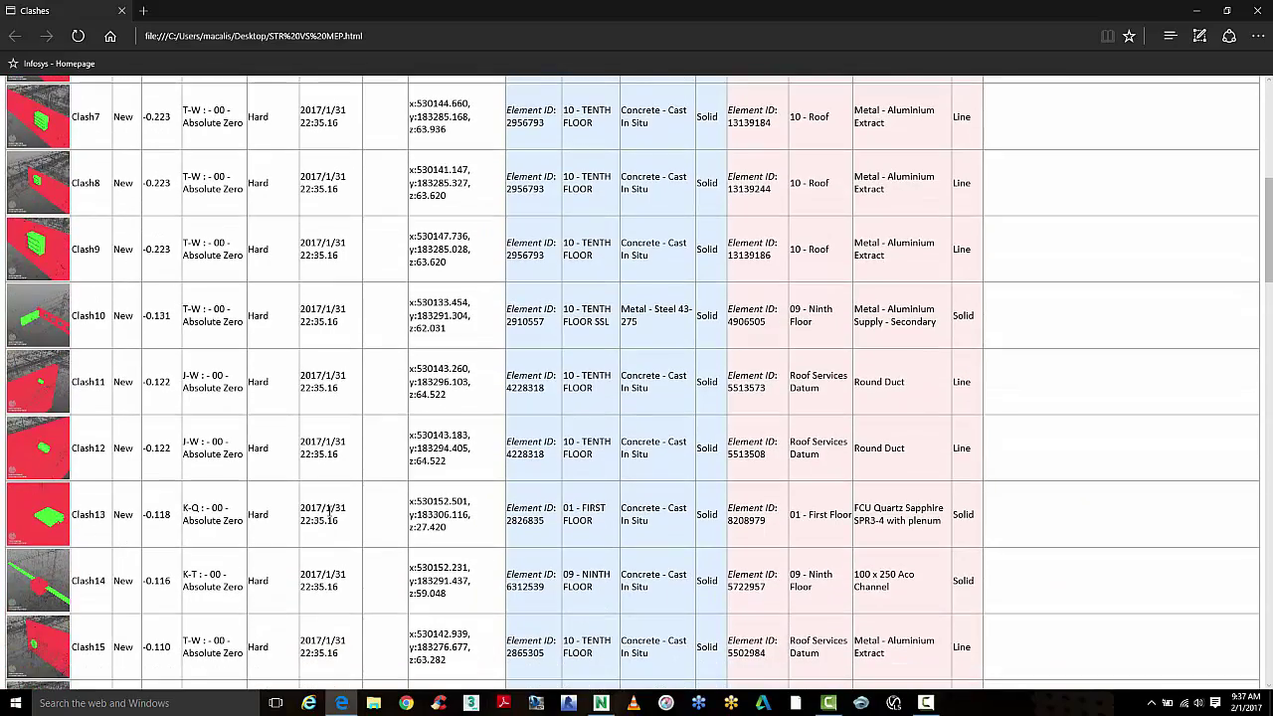
scroll(330, 516, up, 6)
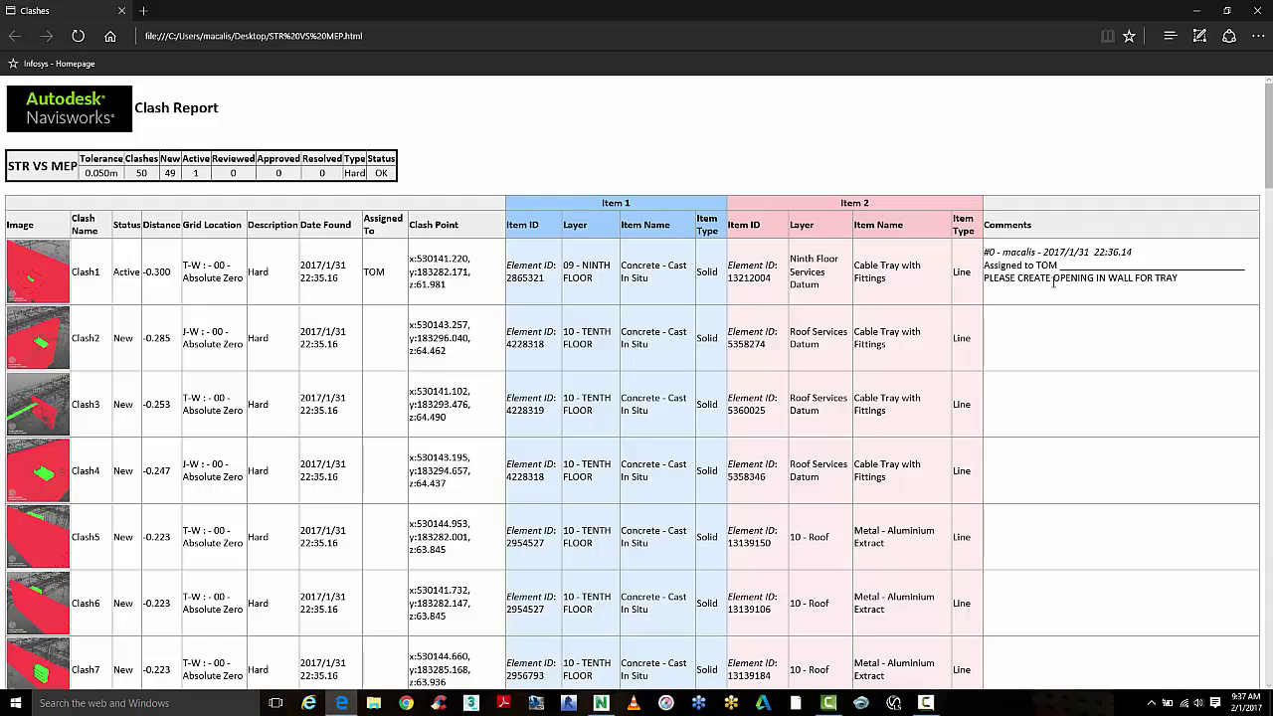
scroll(353, 288, down, 7)
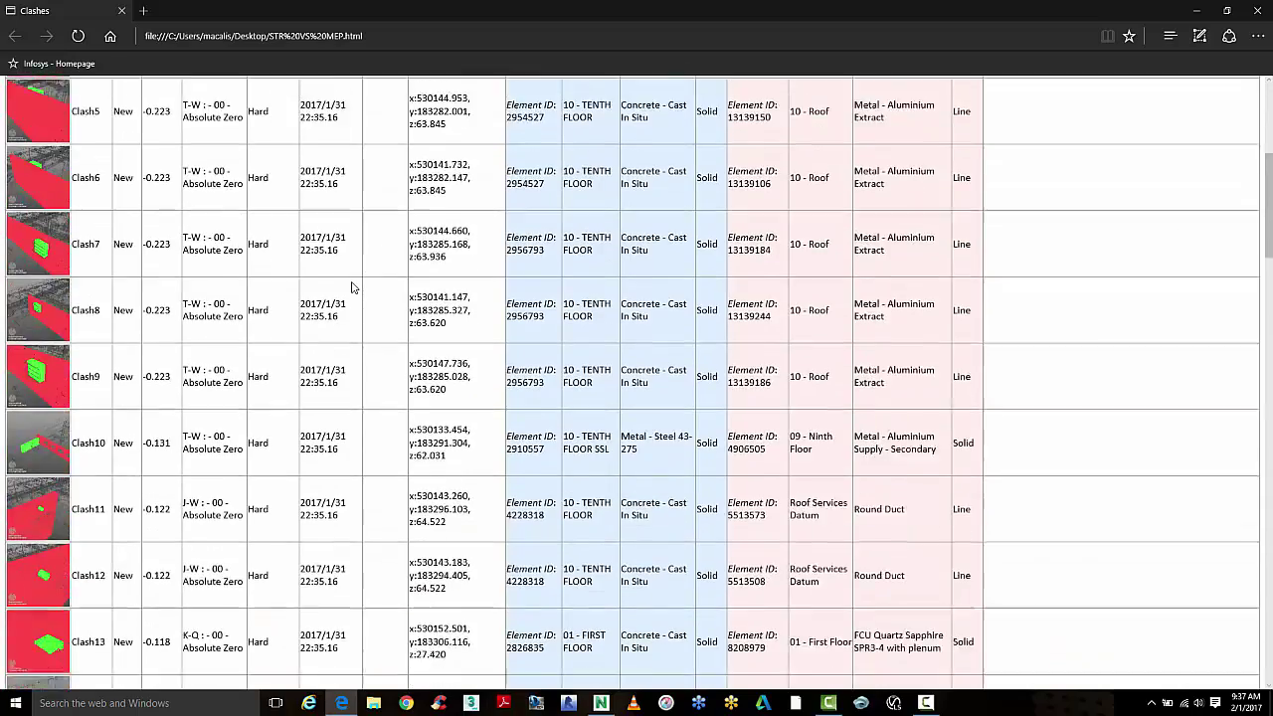